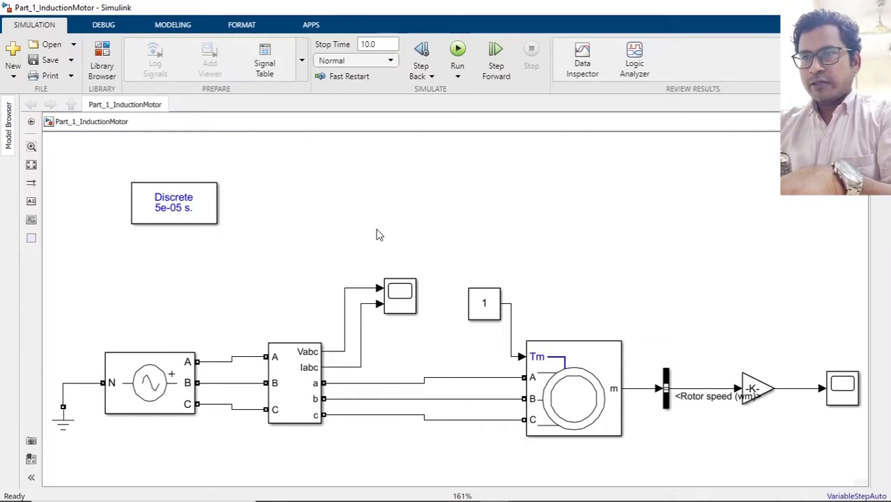
- Copy the whole induction motor circuit from Part_1 into Part_2 and fit it to view
key(ctrl+a)
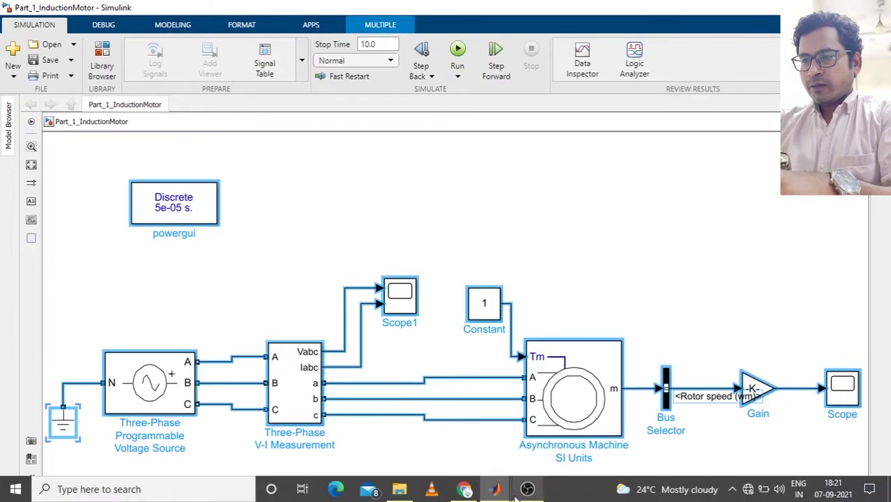
mouse_move(495, 488)
click(597, 443)
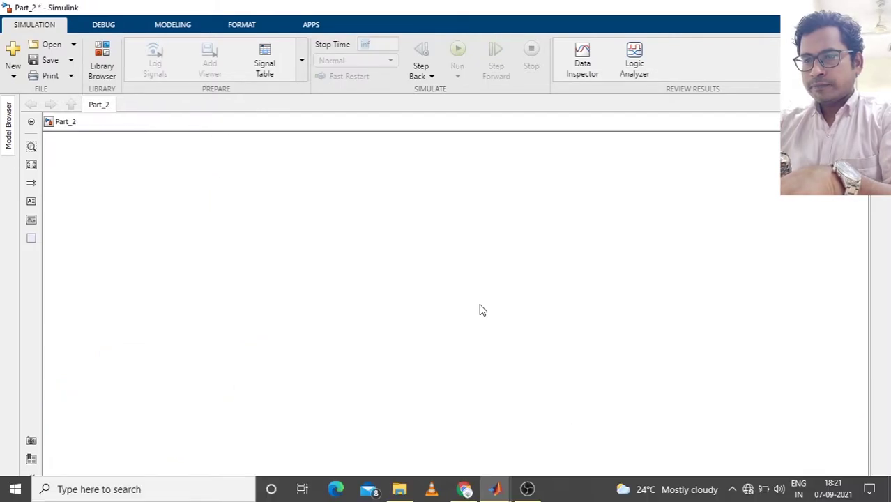
key(ctrl+v)
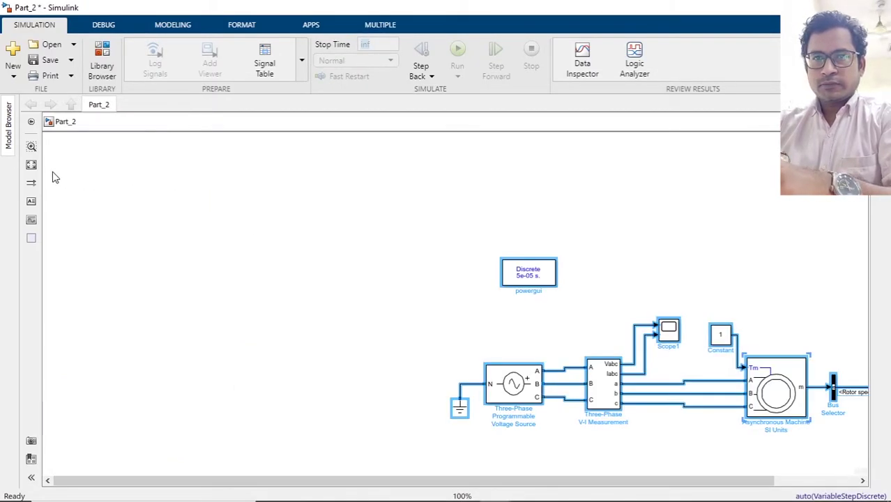
click(35, 168)
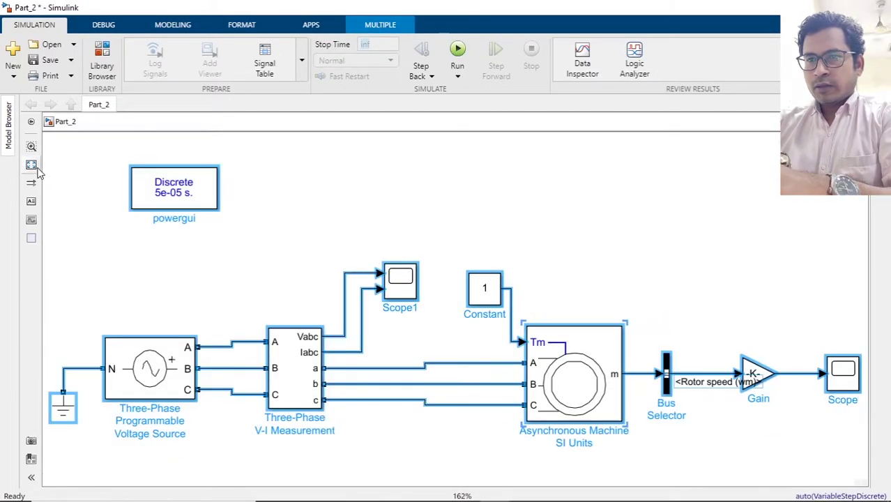
- Delete the pasted three-phase voltage source and its ground
click(163, 249)
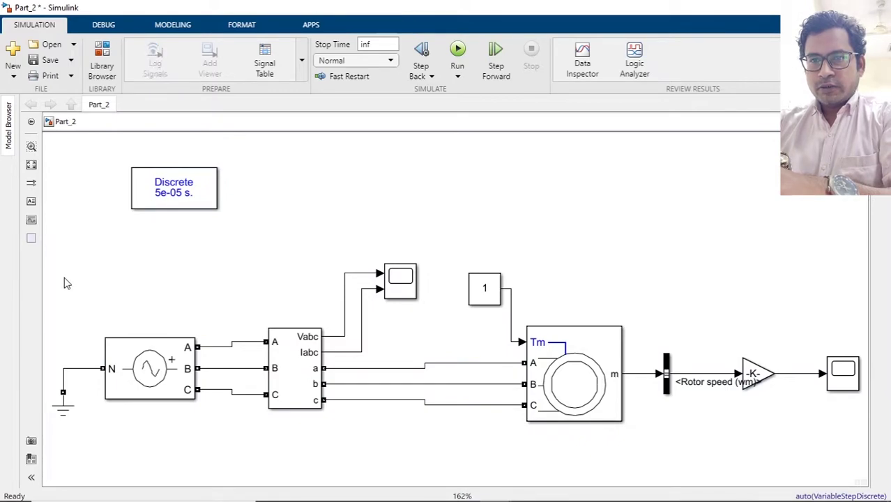
drag(57, 281, 179, 450)
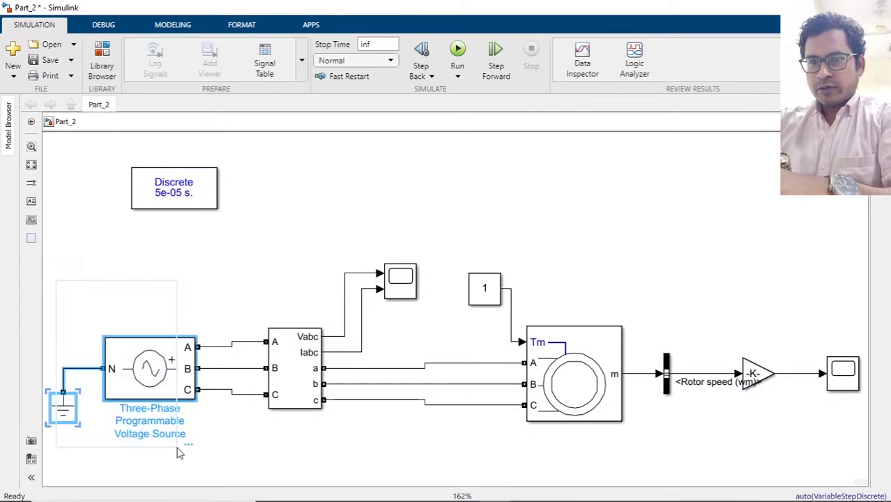
key(Delete)
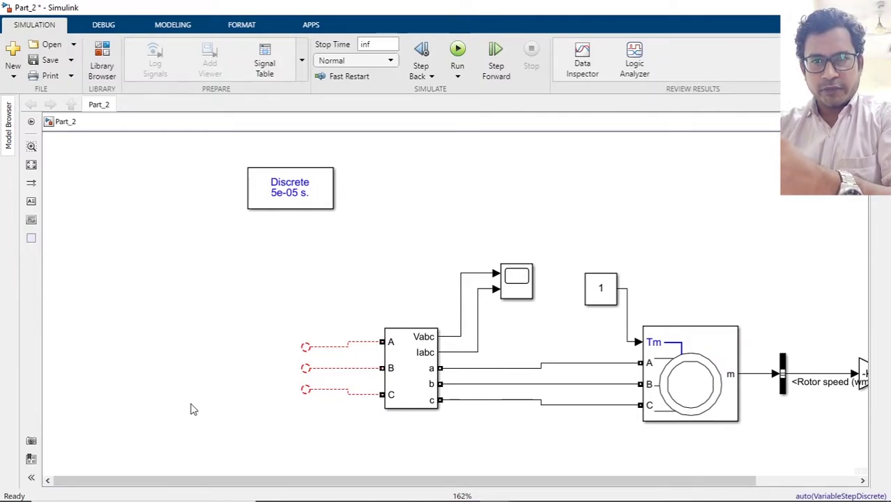
- Insert a MATLAB Function block into Part_2 using the quick block search 'mat'
double_click(125, 365)
text(mat)
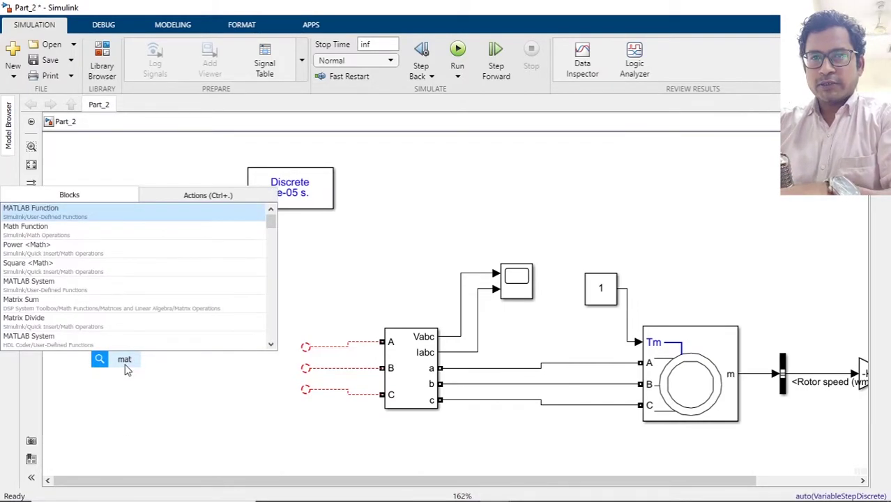
key(Return)
- Rename the function's input u so the header reads fcn(t, freq, voltage)
double_click(125, 365)
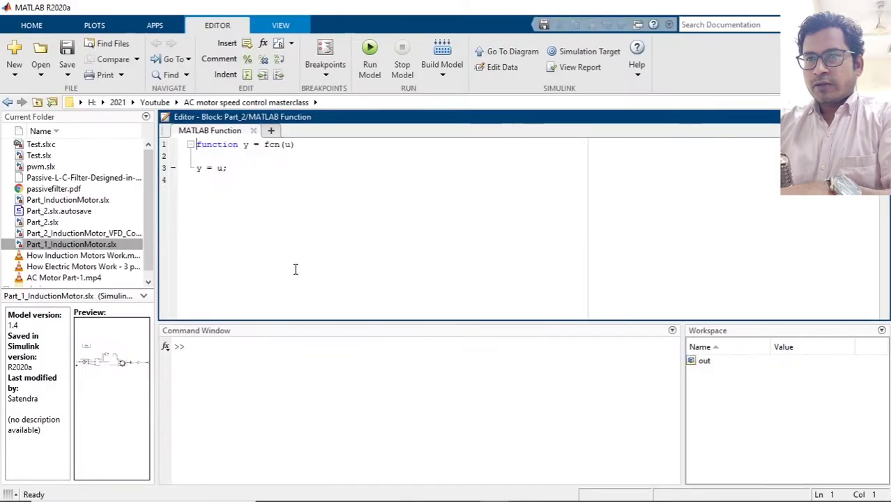
double_click(290, 145)
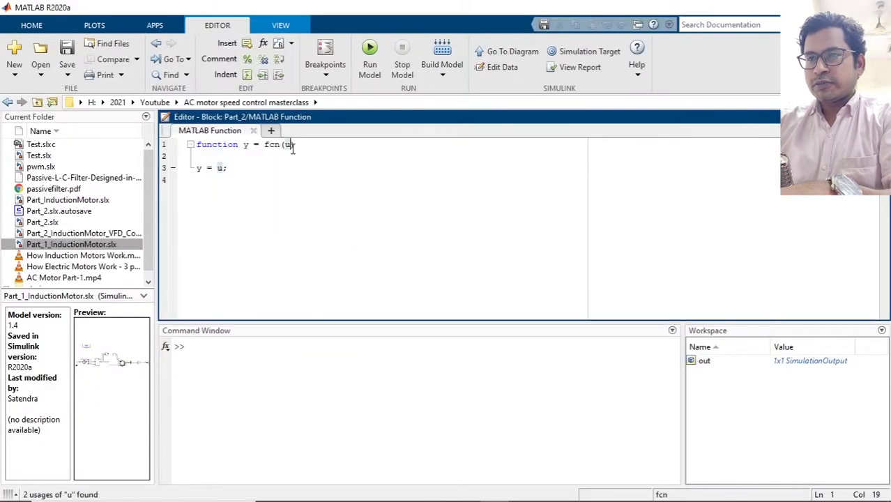
text(time)
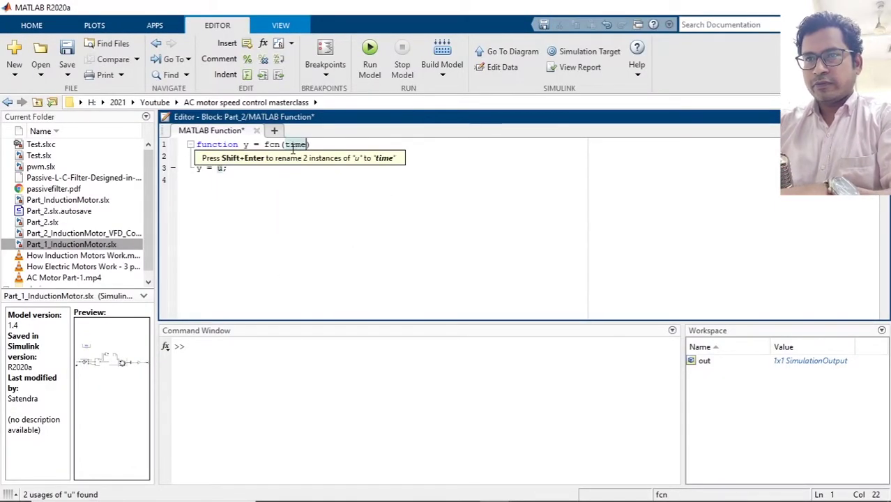
key(BackSpace)
key(BackSpace)
key(BackSpace)
text(_)
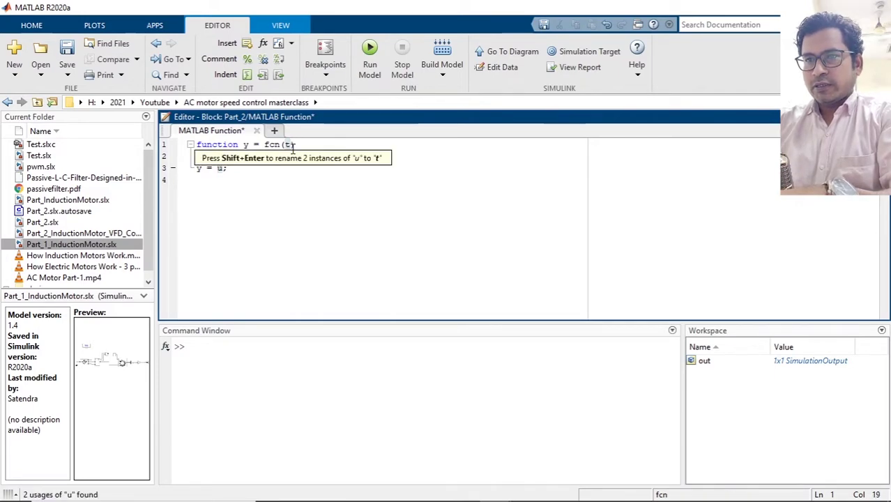
text(fre)
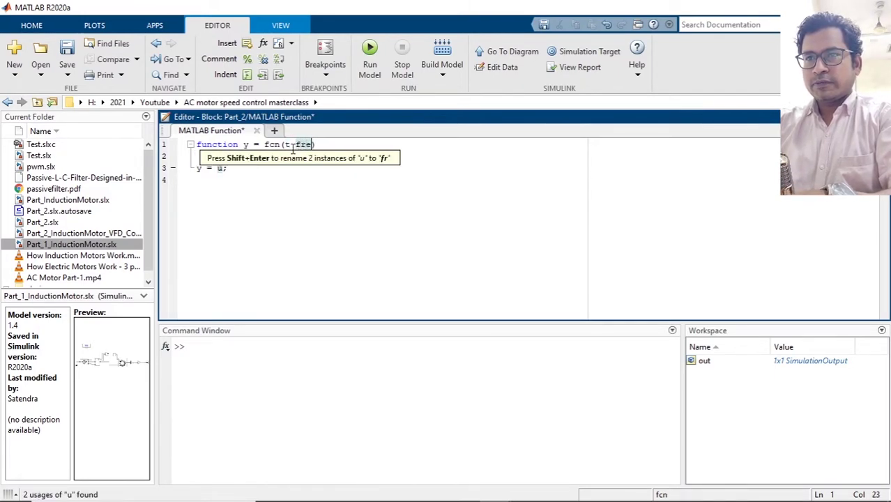
text(q)
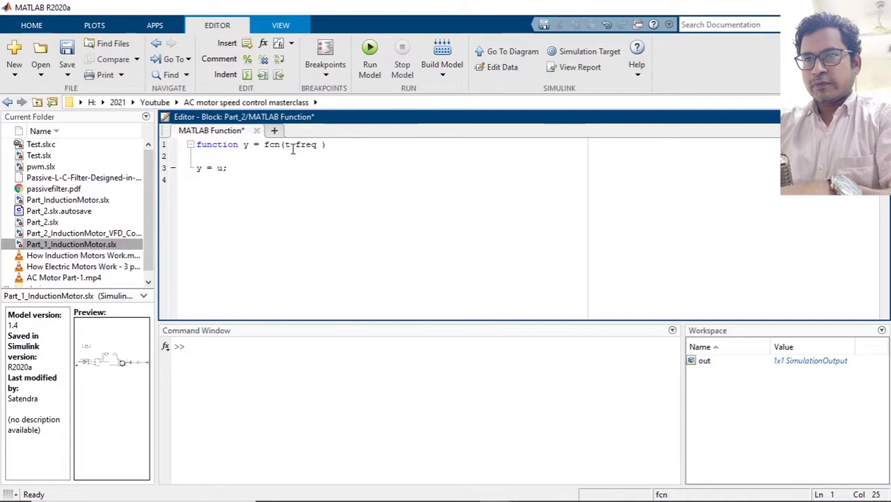
text( voltage)
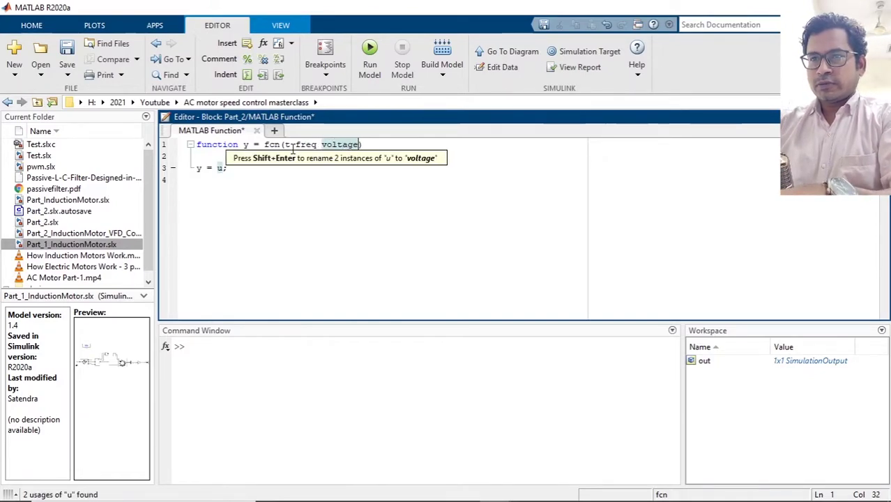
key(Left)
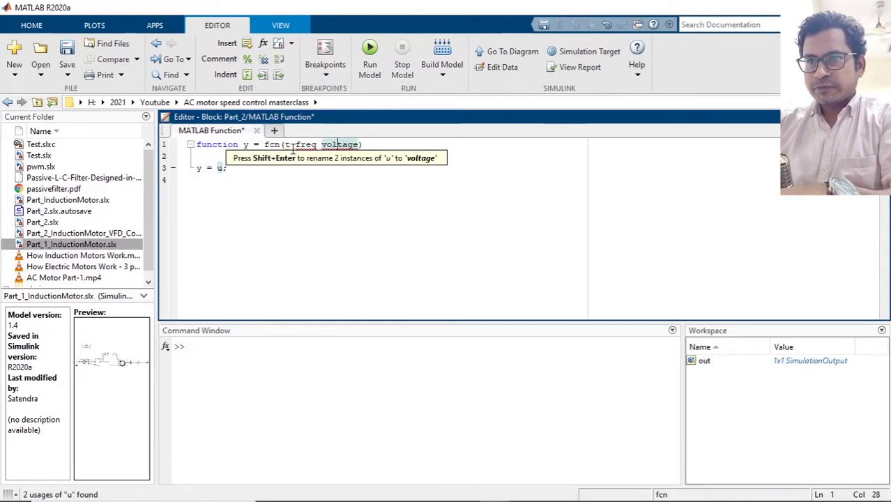
key(Left)
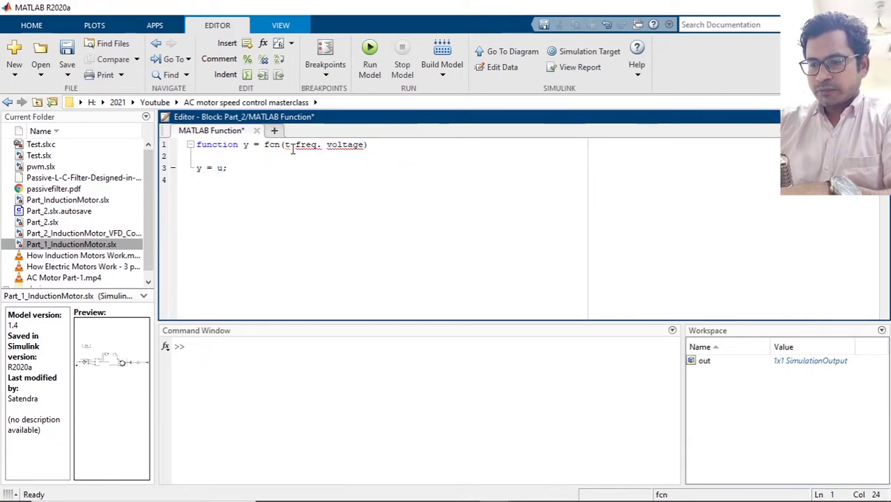
text(,)
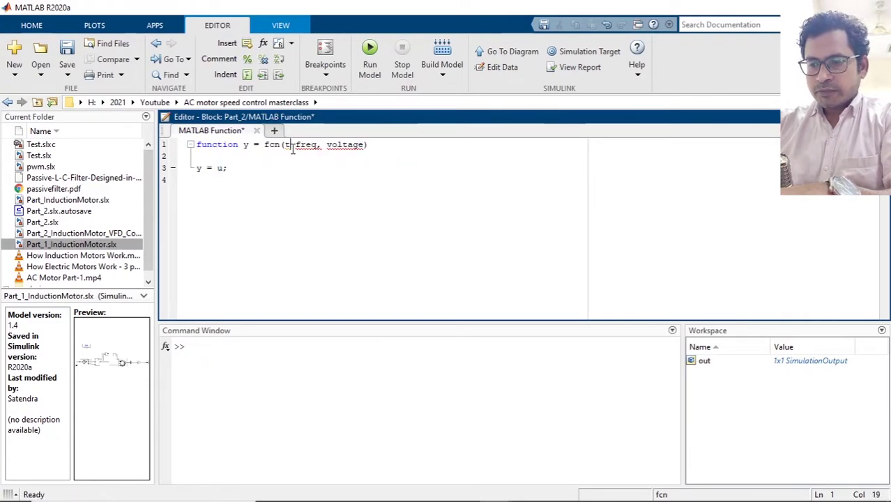
text(,)
key(End)
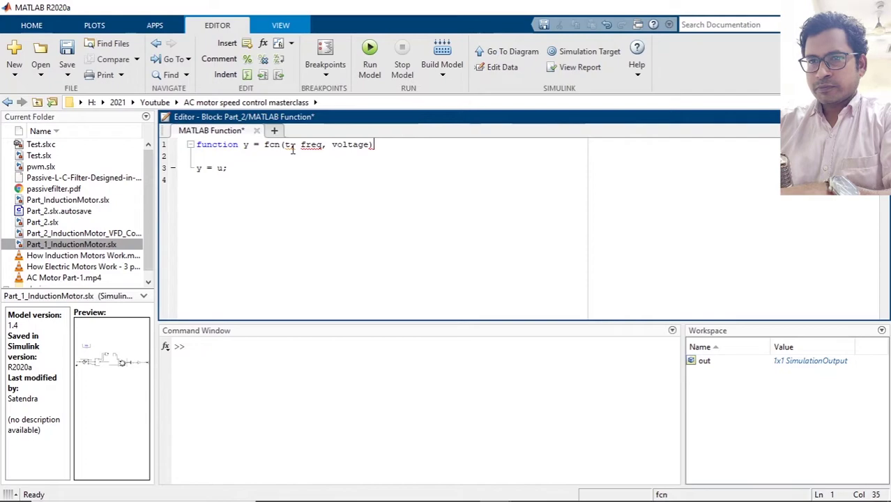
- Replace the function output y with the bracketed output list [R Y B]
key(Return)
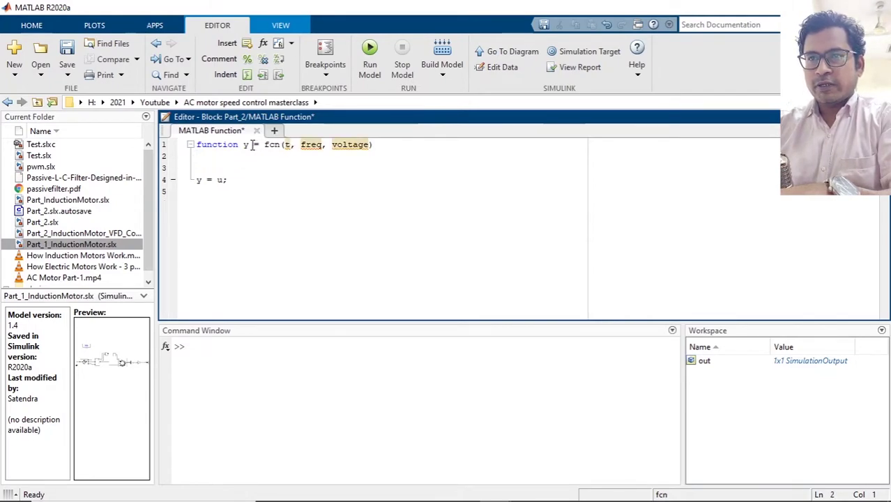
double_click(247, 145)
key(BackSpace)
text(R)
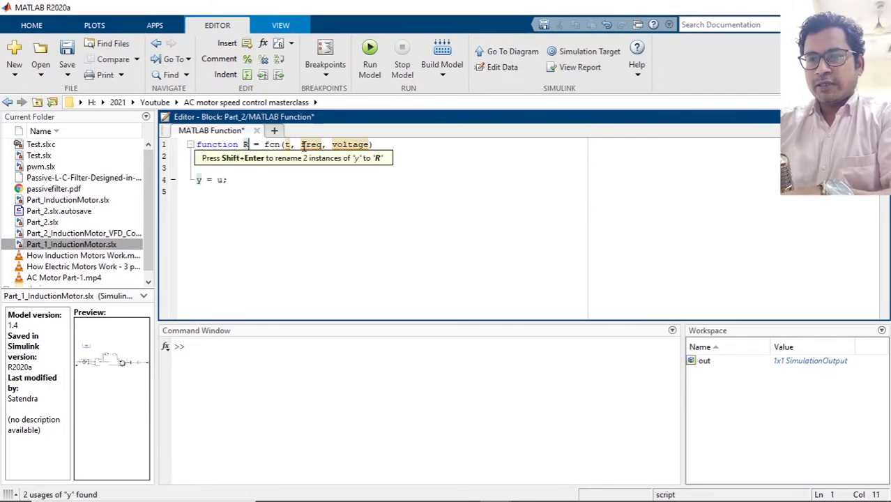
text( Y S)
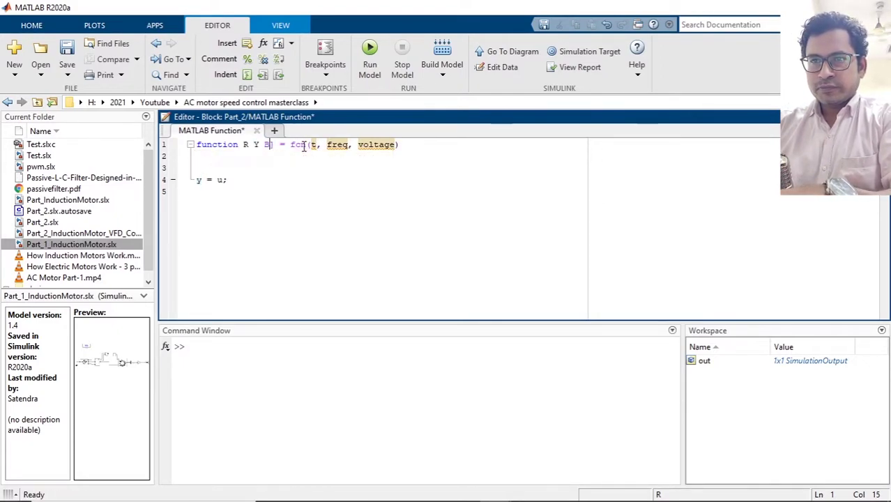
key(Left)
key(Left)
key(Left)
key(Left)
key(Left)
text([)
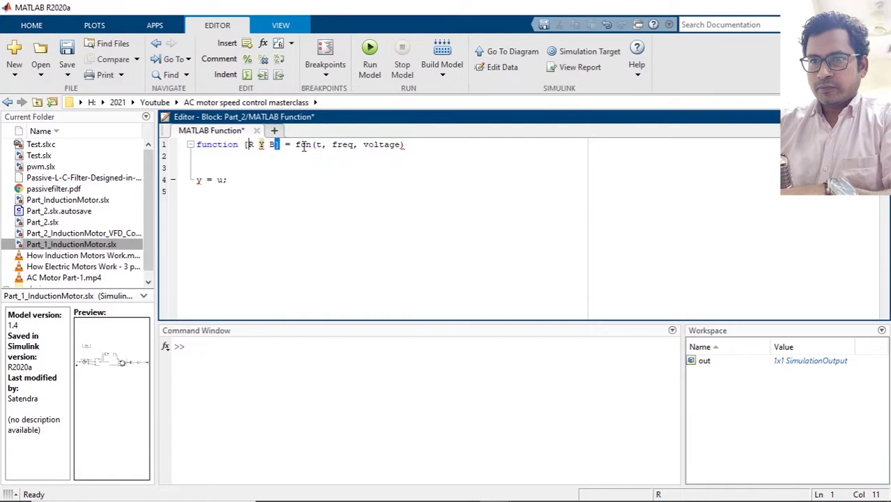
- Write R=voltage*sin(omega*t); with omega=2*pi*freq; defined on the line above
key(Down)
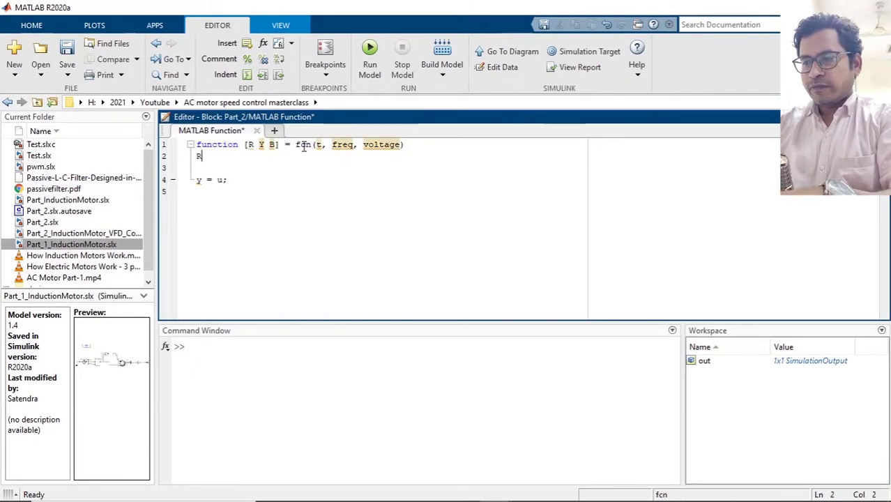
text(R=)
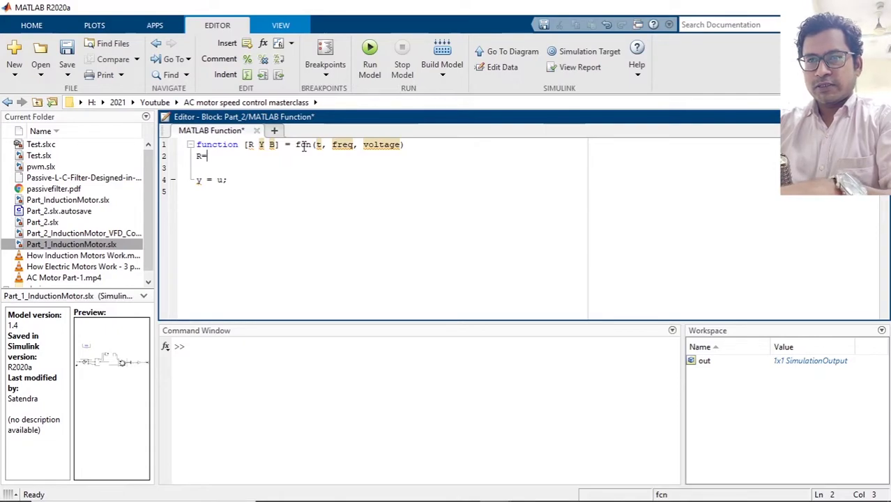
text(vol)
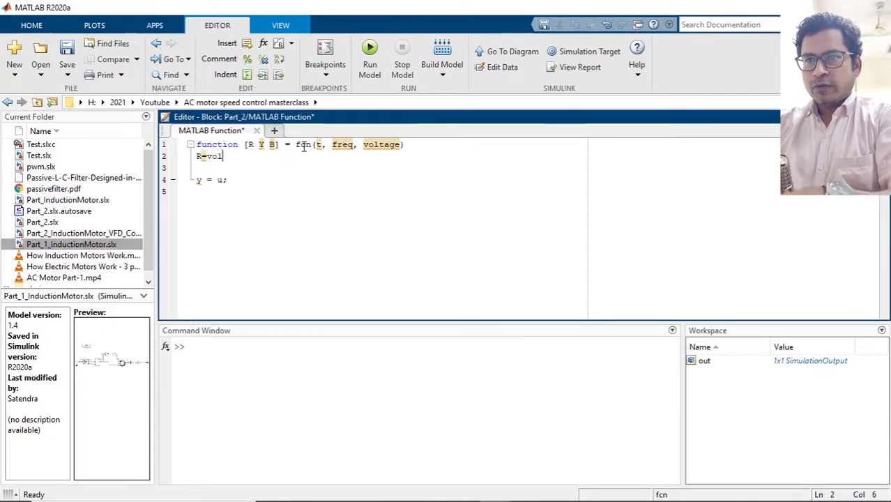
text(tage*s)
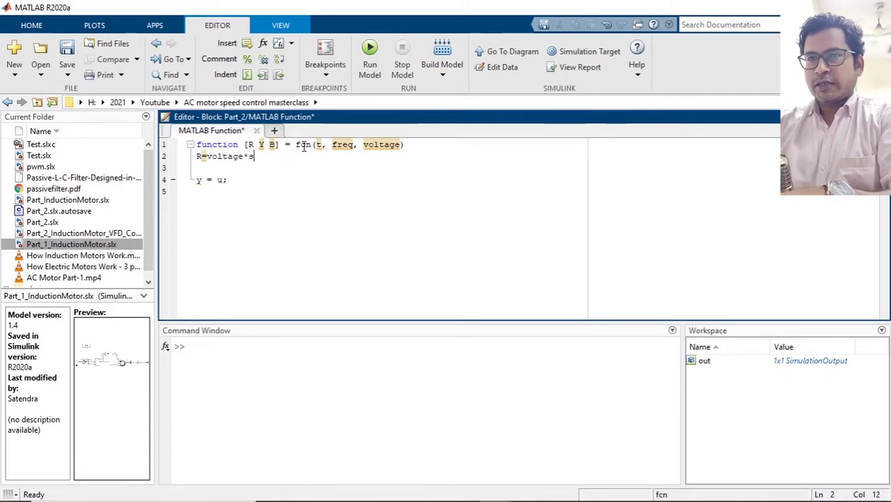
text(ine)
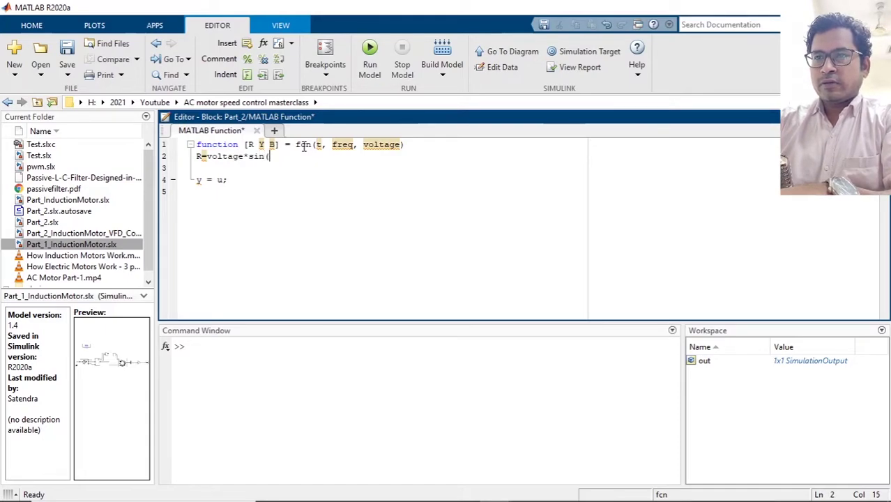
text())
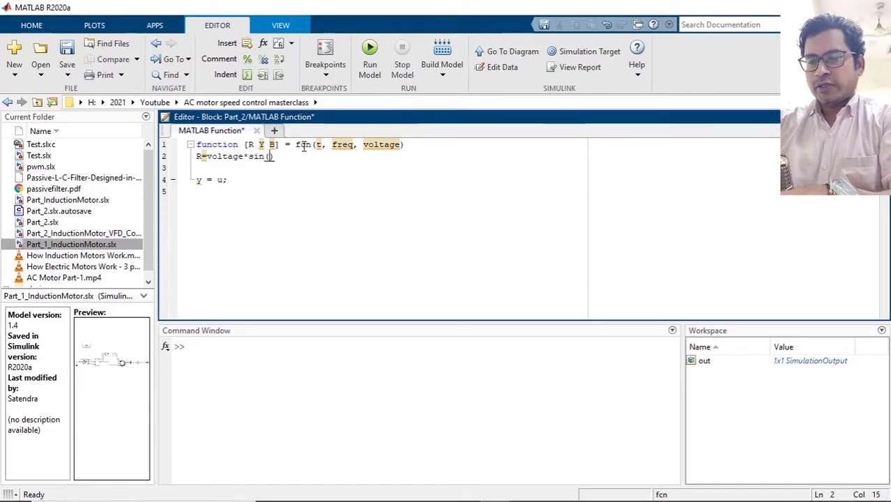
text(omega)
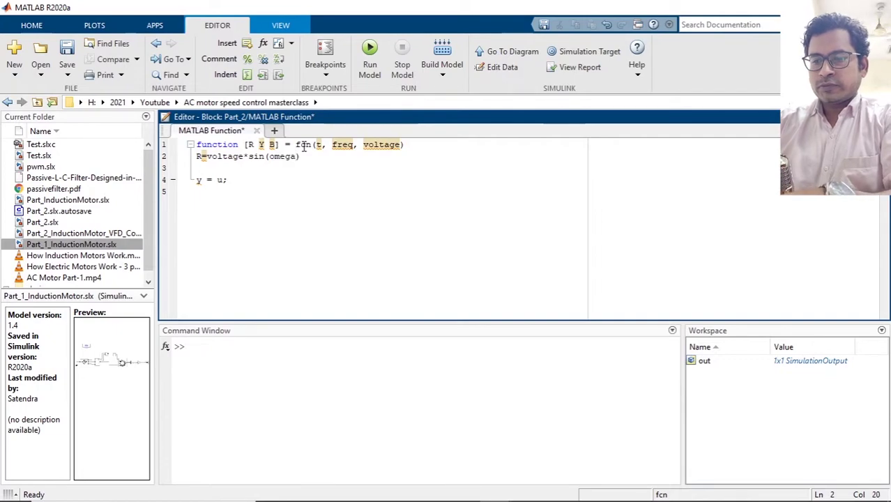
text(*t))
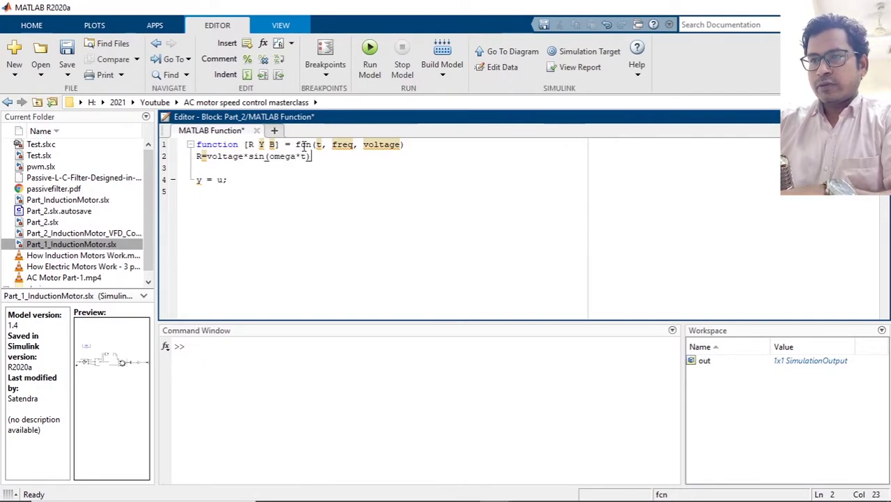
text(;)
key(End)
key(Return)
text(o)
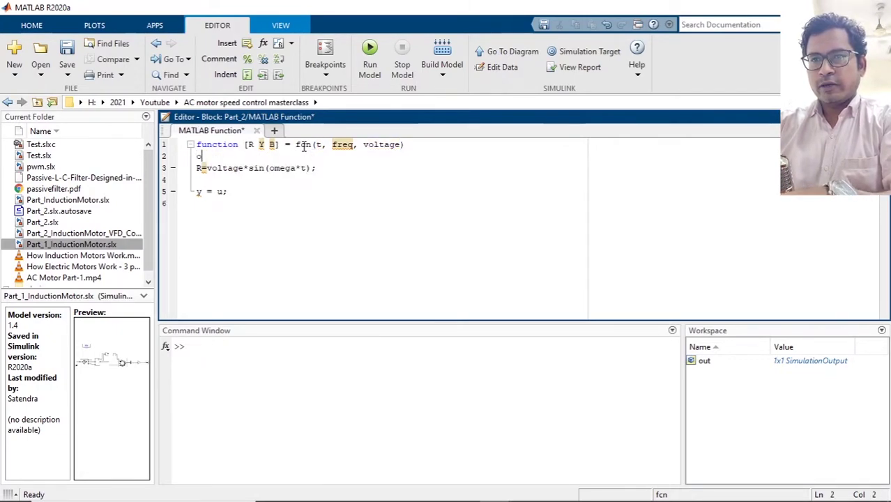
text(mega=)
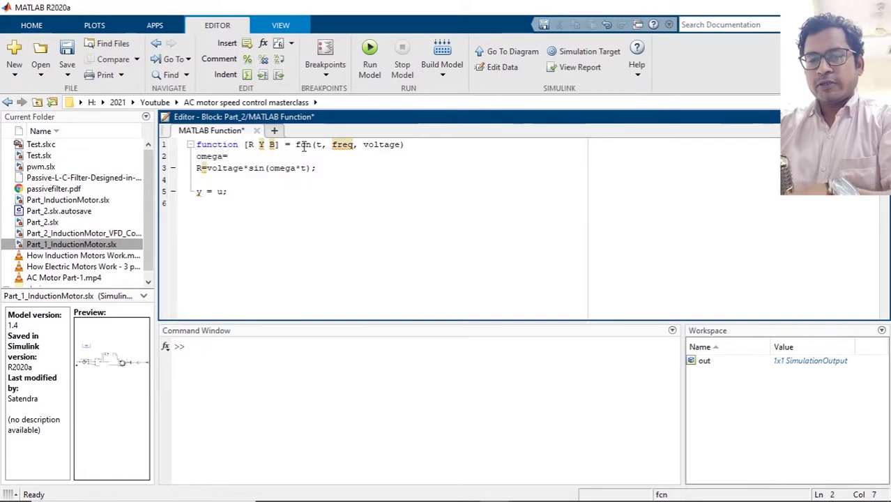
text(2*pi)
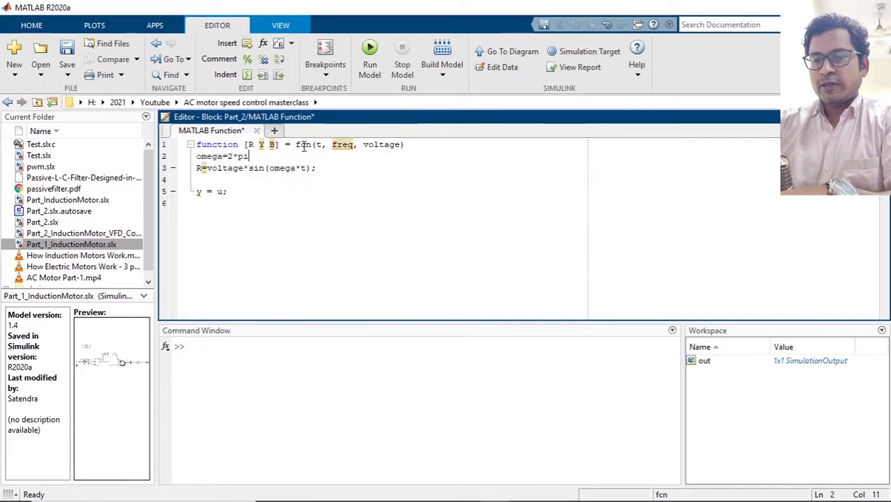
text(*freq;)
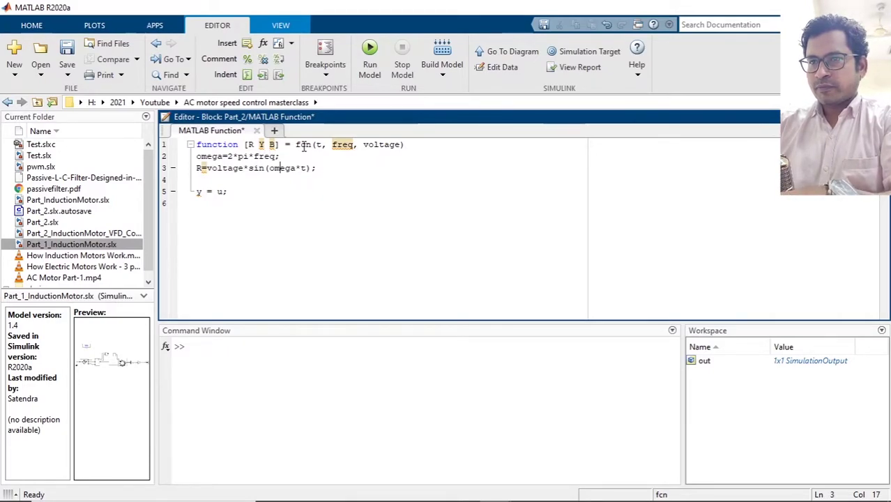
key(End)
key(Return)
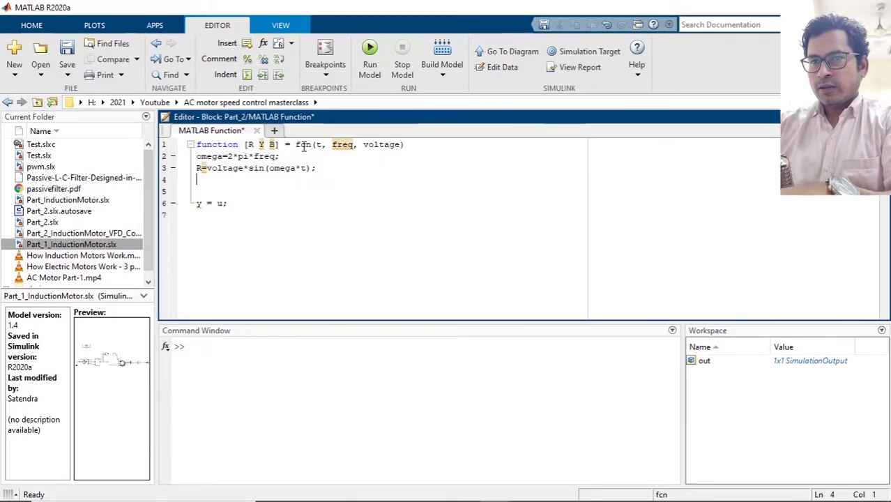
- Duplicate the R equation twice and rename the copies to Y and B
key(Up)
key(Home)
key(shift+End)
key(ctrl+c)
key(Right)
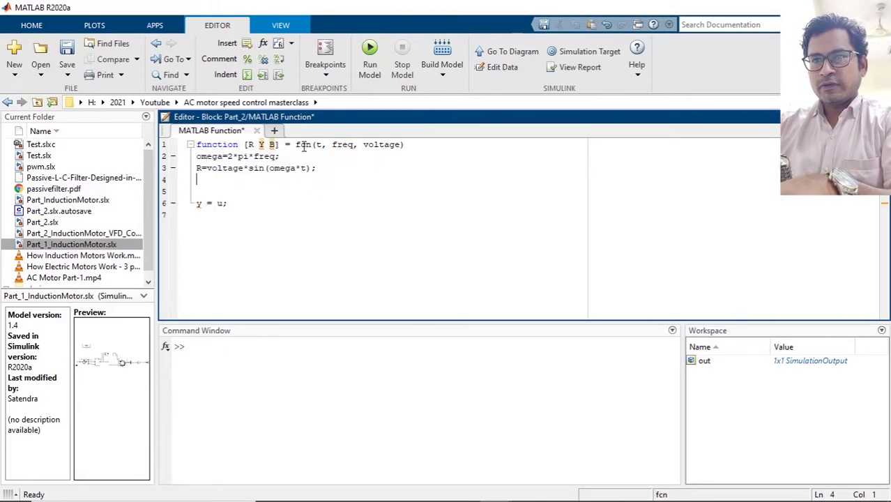
key(Down)
key(ctrl+v)
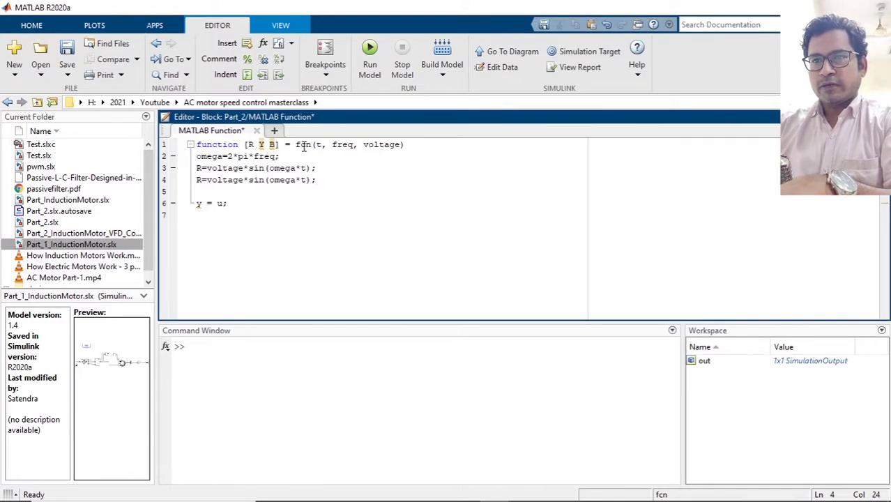
key(Return)
key(ctrl+v)
key(Up)
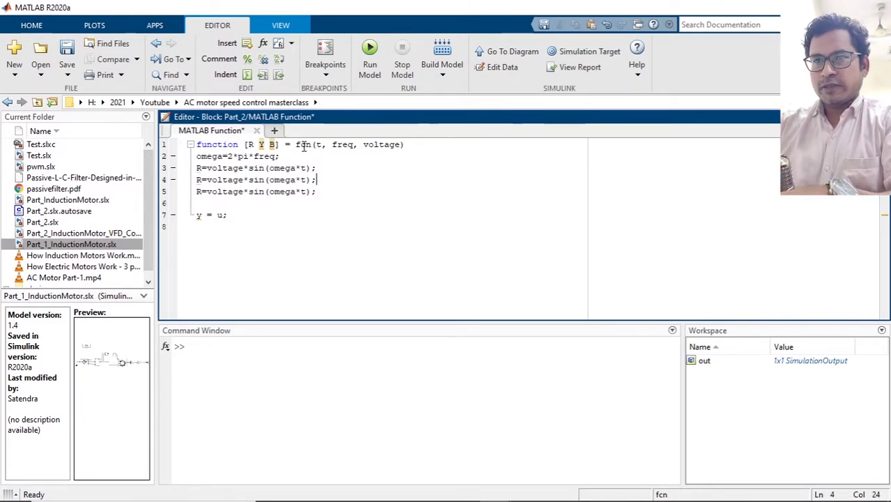
key(BackSpace)
text(Y)
key(Down)
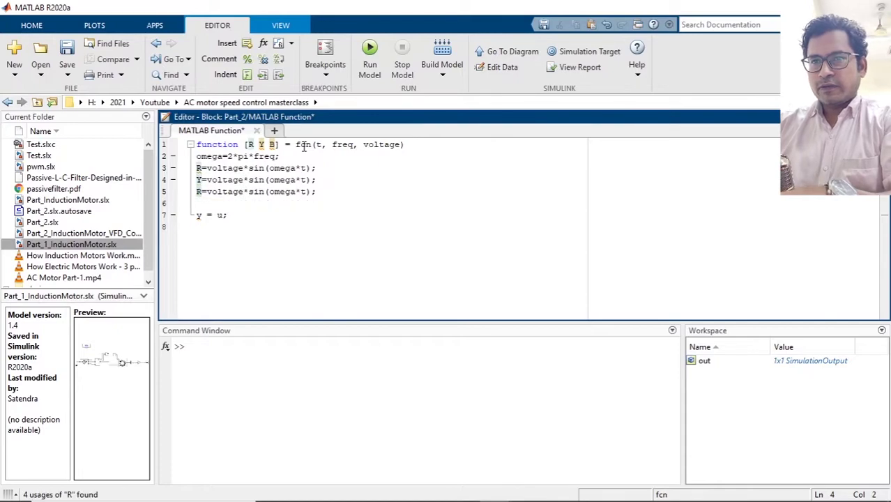
key(BackSpace)
text(B)
- Add +120*pi/180 to Y and +240*pi/180 to B, and delete the y = u; line
key(Up)
key(End)
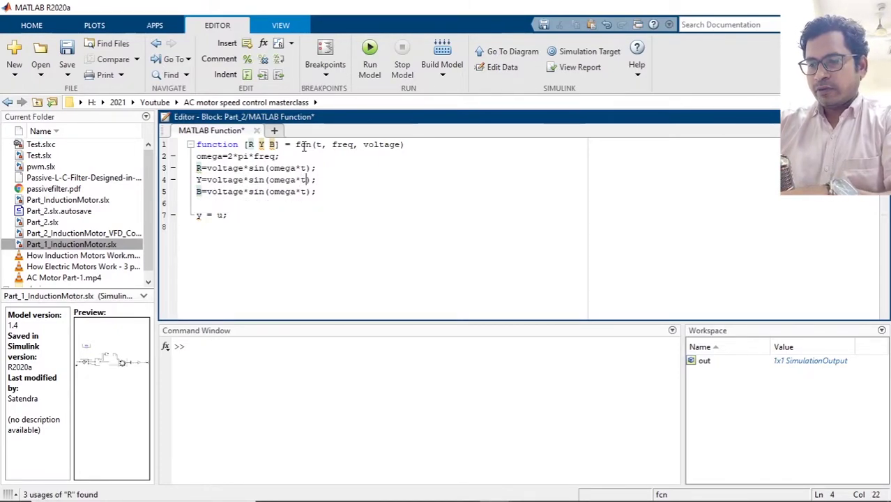
key(Right)
text(+)
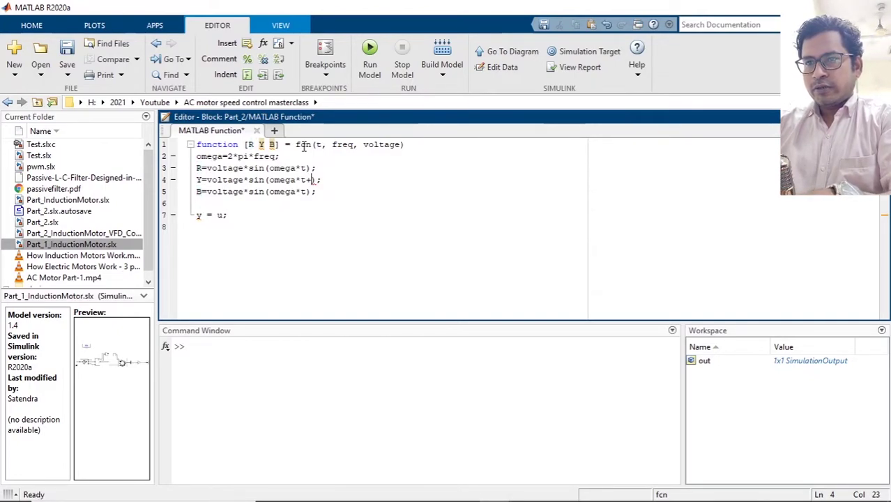
text(120)
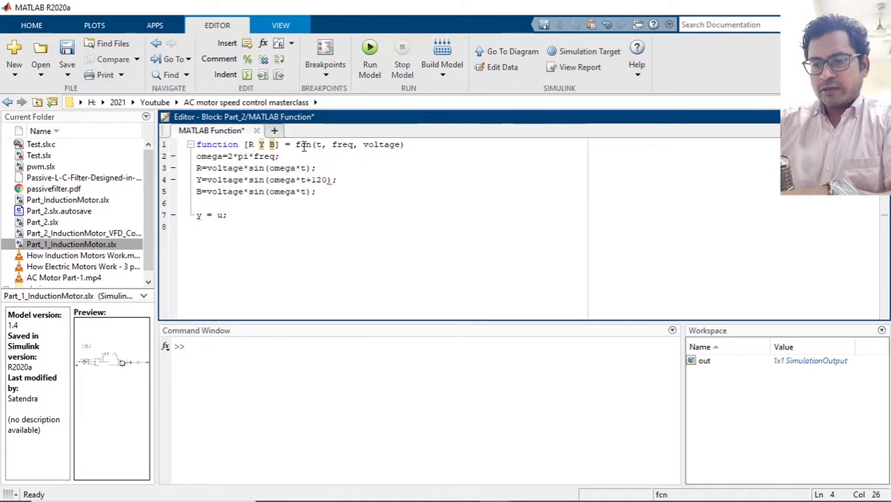
text(*)
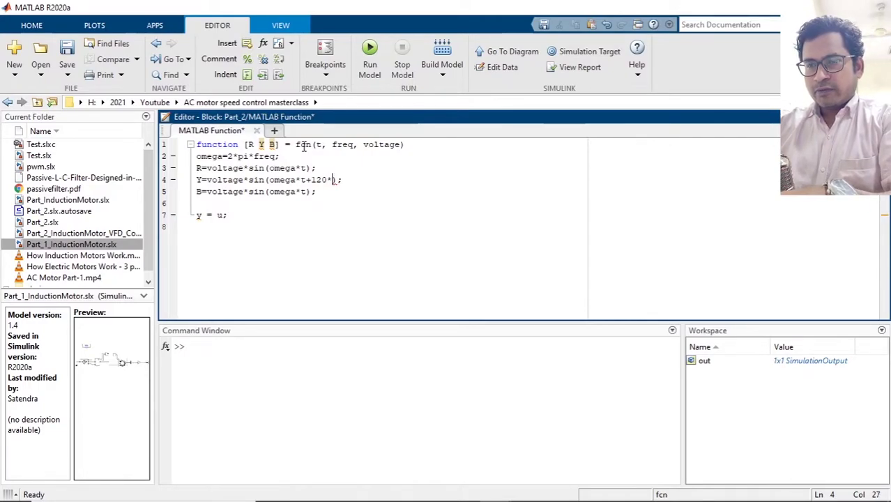
text(pi/180)
key(Down)
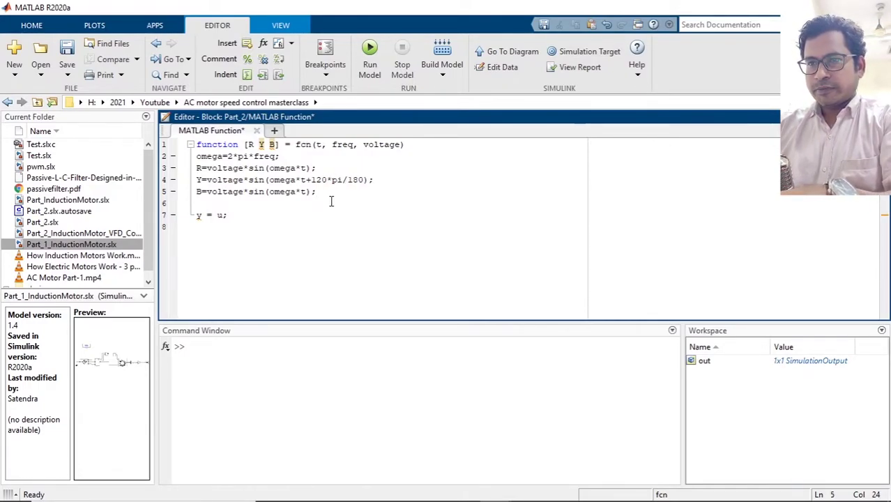
key(Left)
text(+)
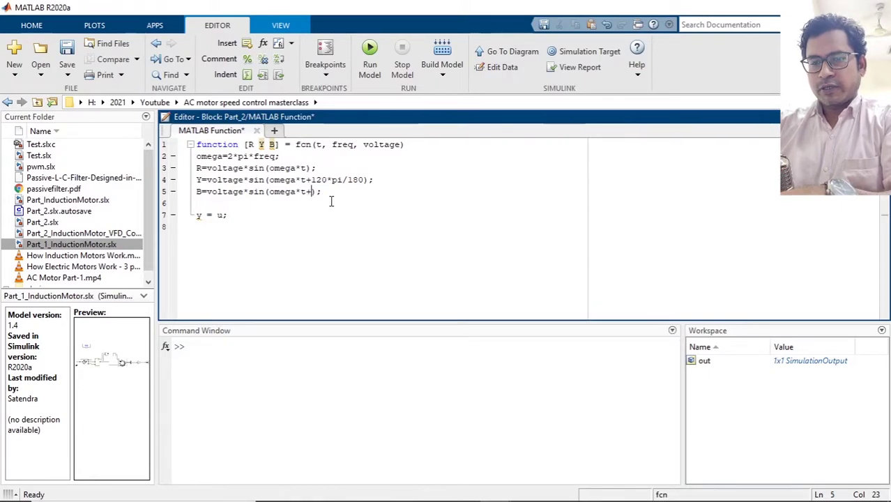
text(240)
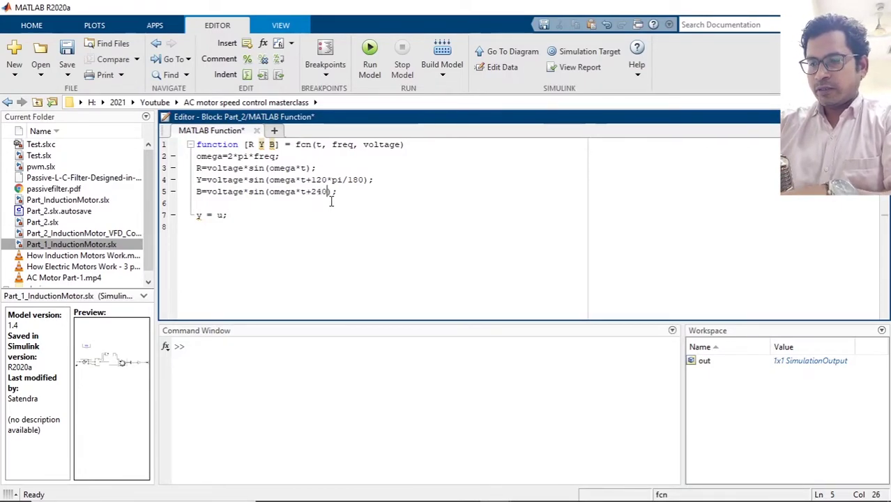
text(*)
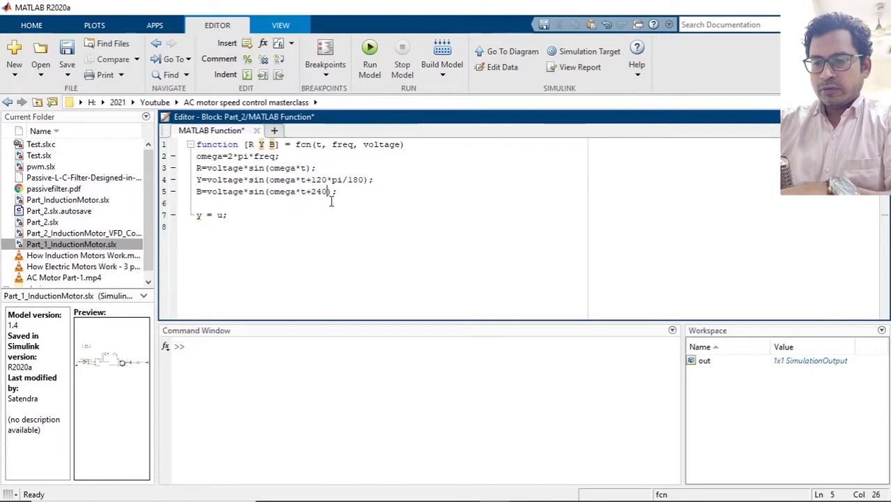
text(p)
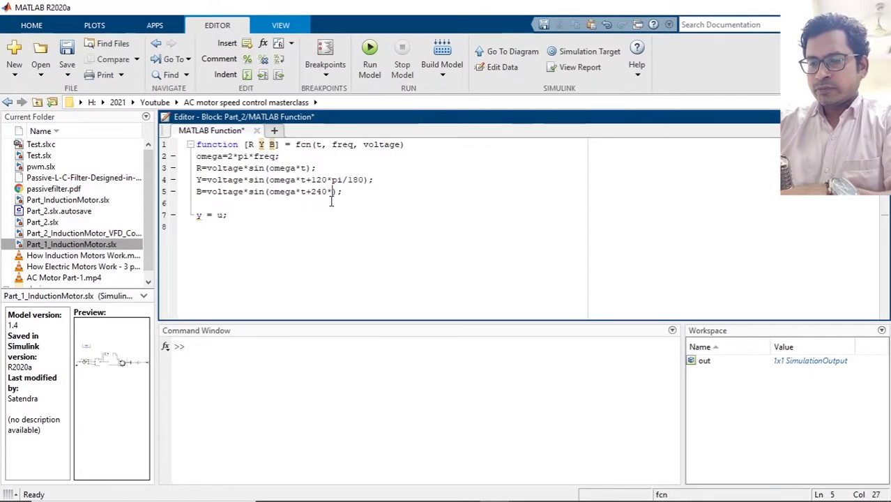
text(i/180)
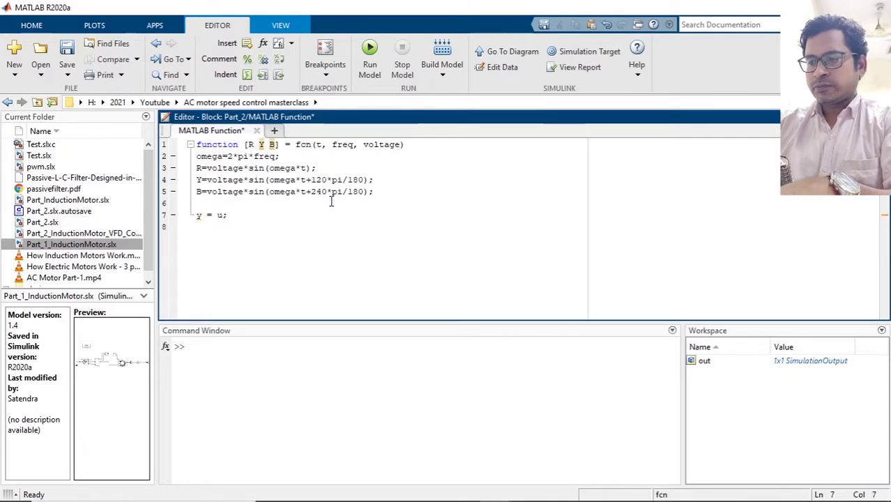
key(shift+Home)
key(BackSpace)
- Save the function code and nudge the MATLAB Function block right in Part_2
key(ctrl+s)
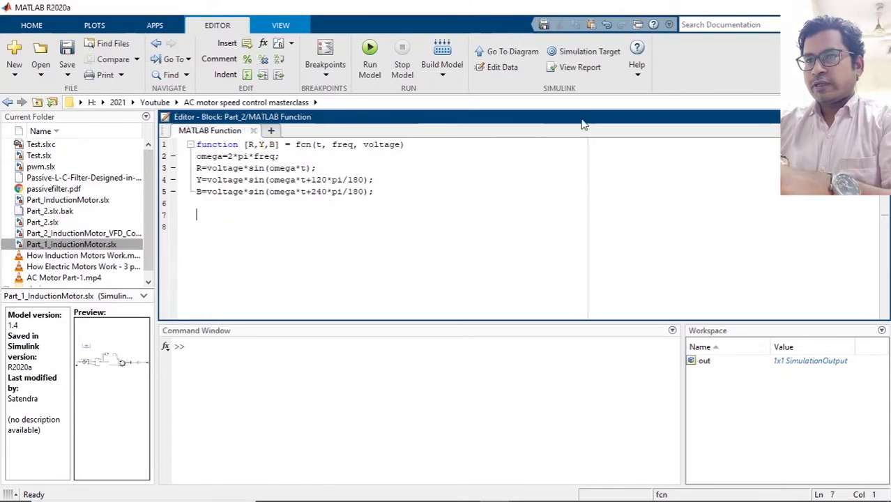
key(alt+Tab)
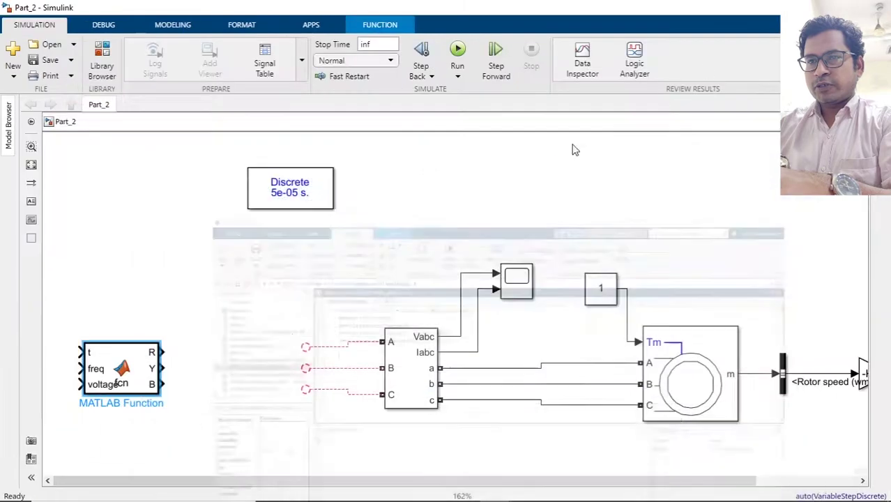
drag(131, 373, 162, 373)
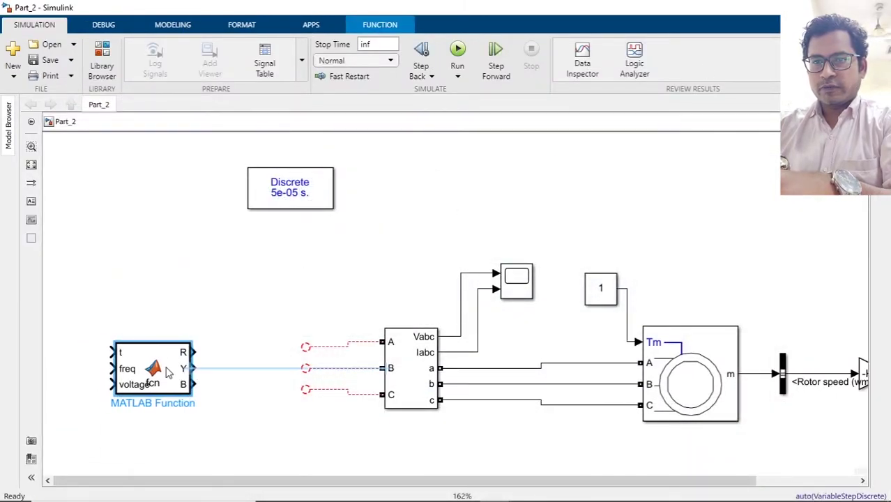
- Add a Digital Clock left of the function block and wire it to the t input
double_click(87, 337)
text(col)
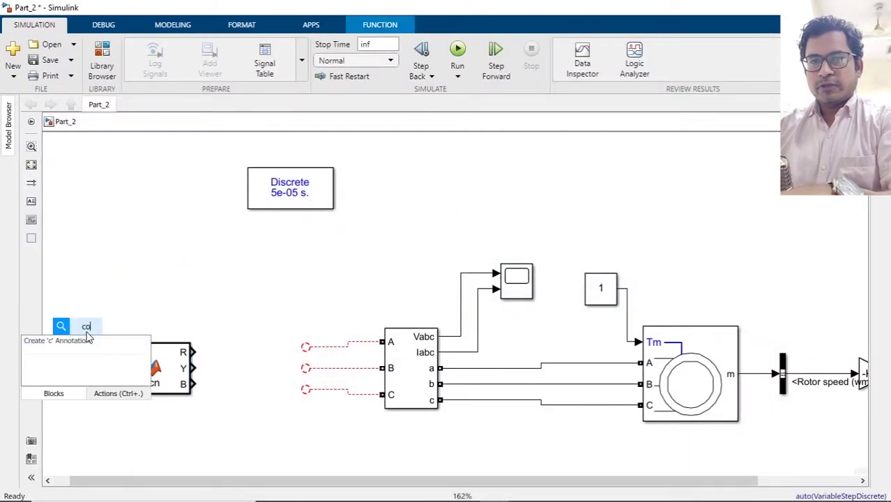
text(lo)
key(Return)
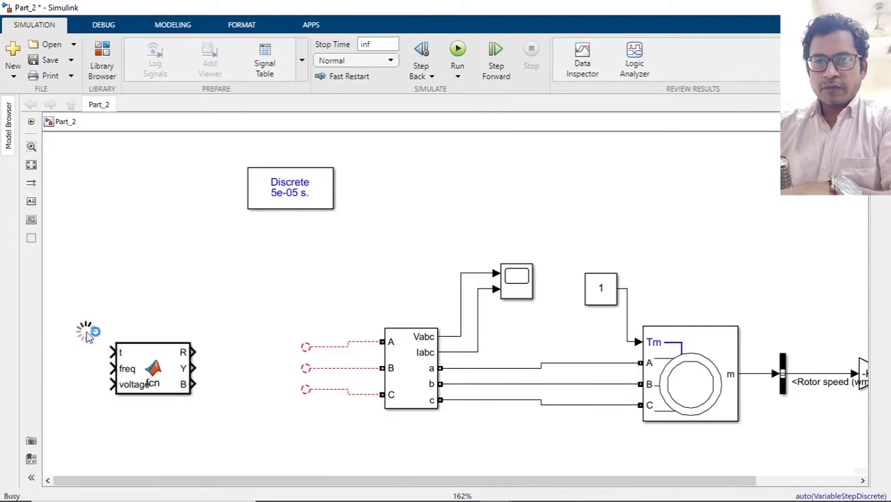
key(Delete)
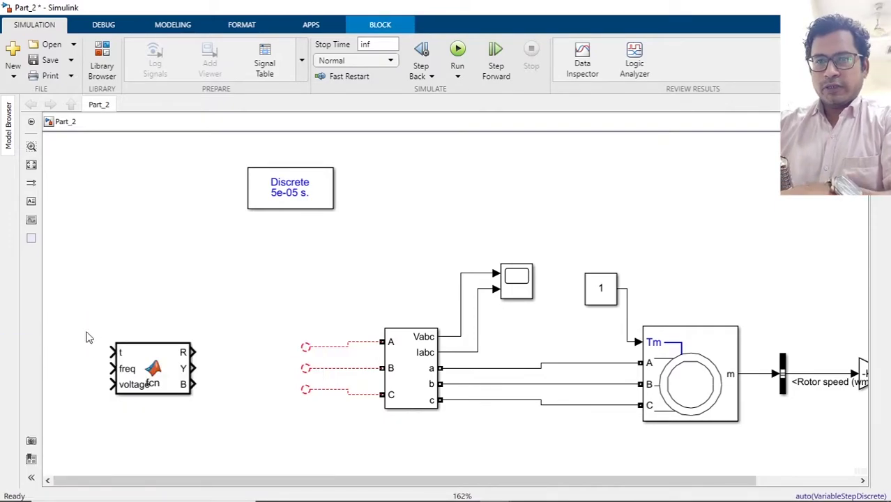
double_click(86, 338)
text(digi)
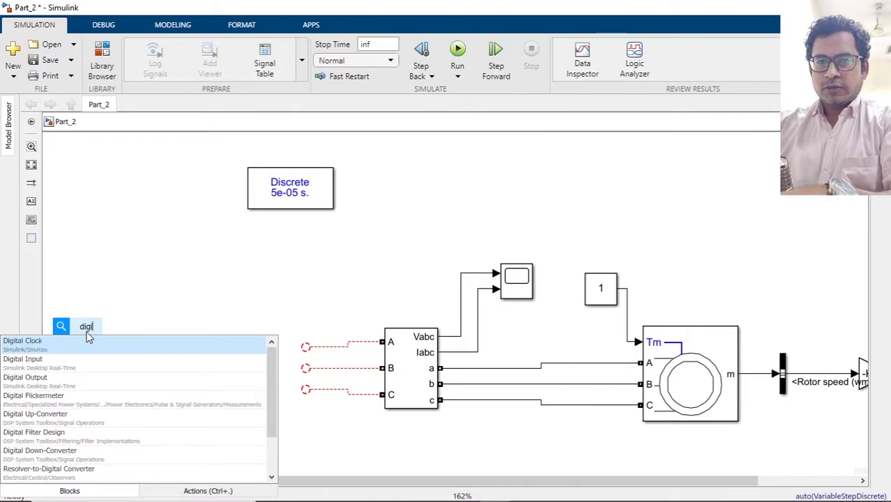
key(Return)
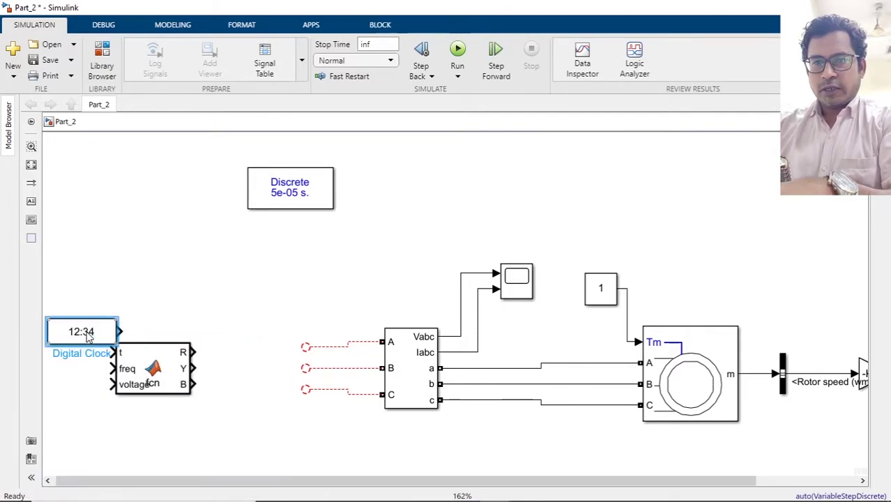
drag(68, 331, 103, 359)
click(148, 352)
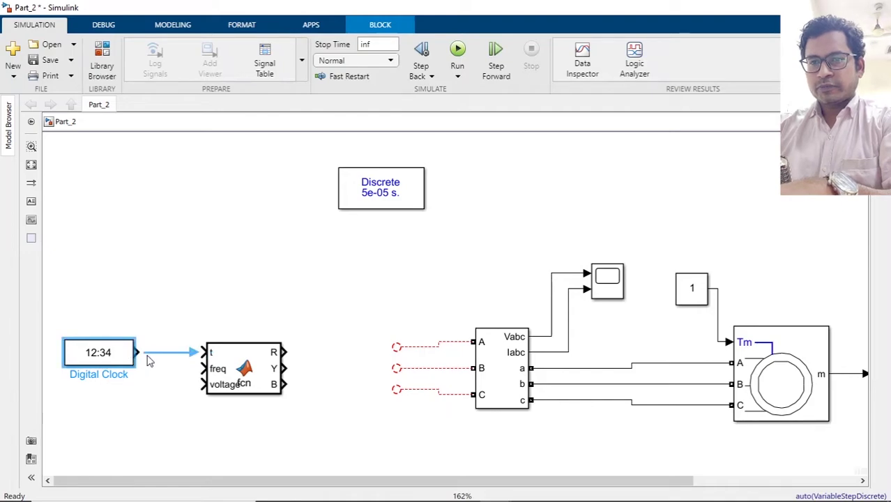
- Set the Digital Clock sample time to 5e-05
double_click(116, 356)
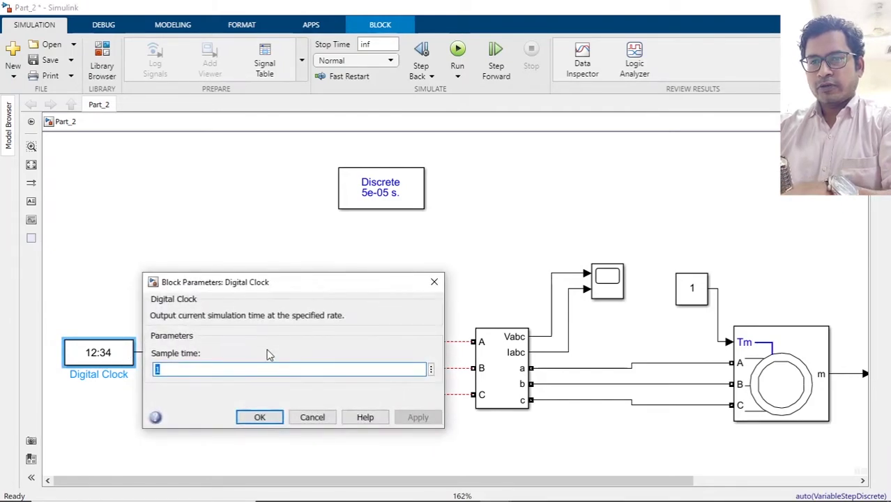
text(5)
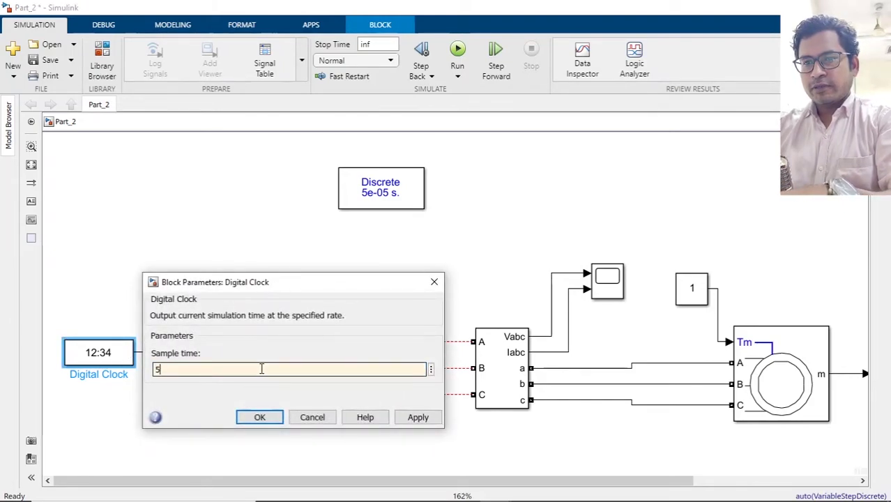
text(e-)
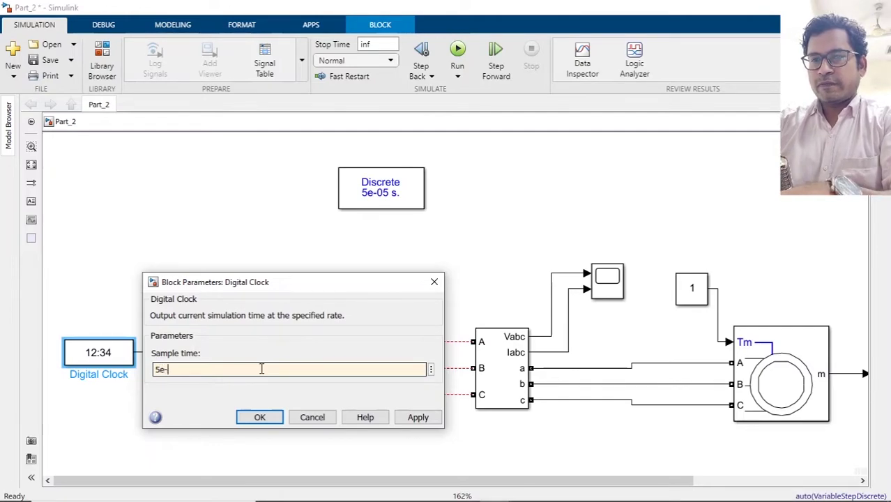
text(05)
key(Return)
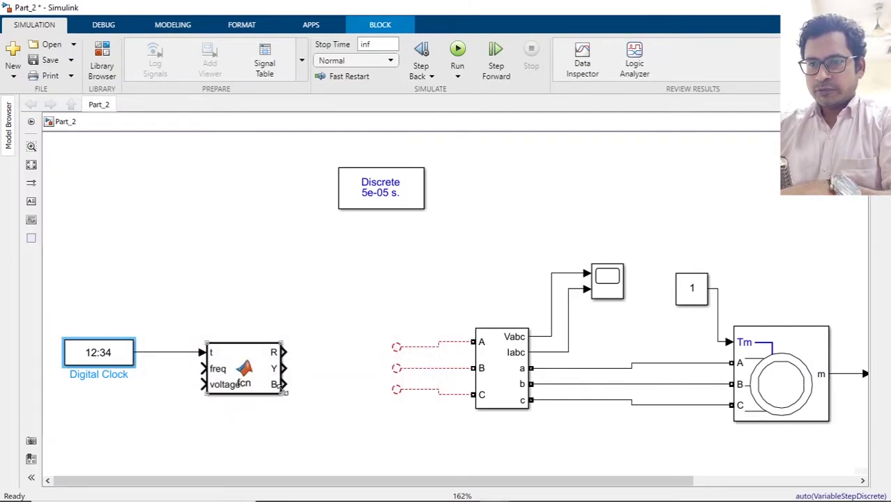
- Enlarge the function block and wire two new Constant blocks to its freq and voltage inputs
drag(281, 394, 293, 432)
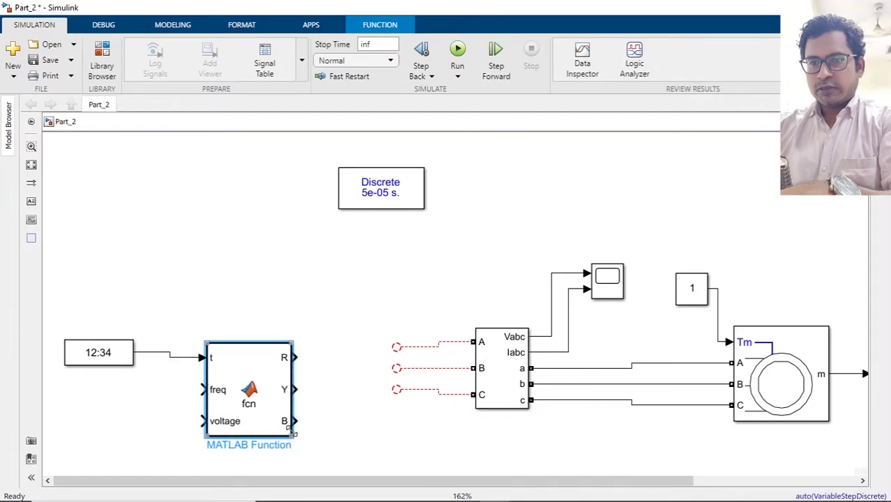
double_click(106, 388)
text(const)
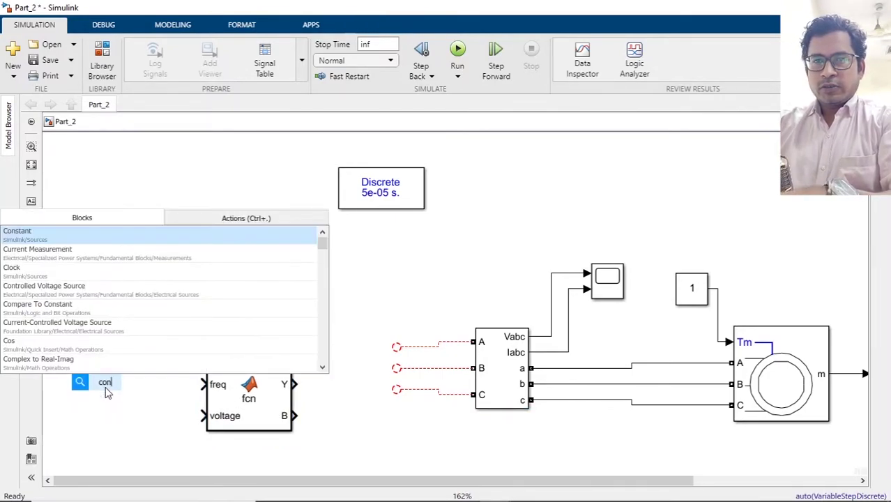
key(Return)
ctrl+click(219, 395)
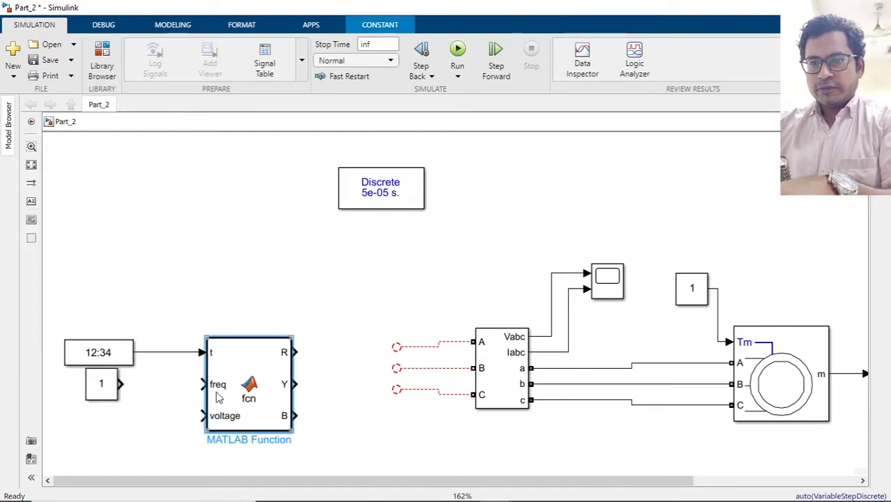
double_click(104, 418)
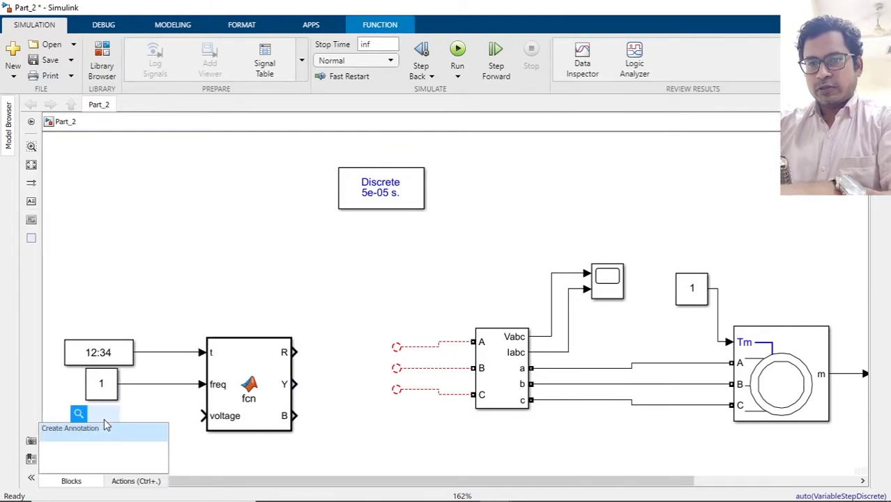
text(con)
key(Return)
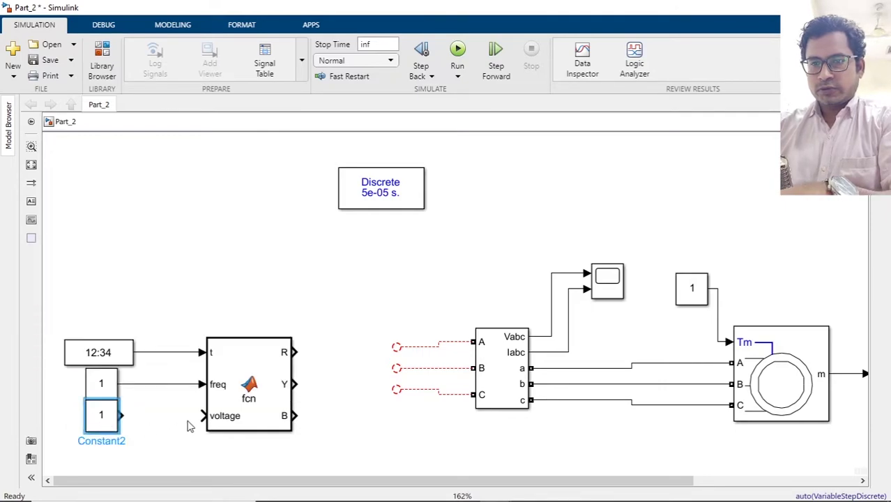
click(235, 416)
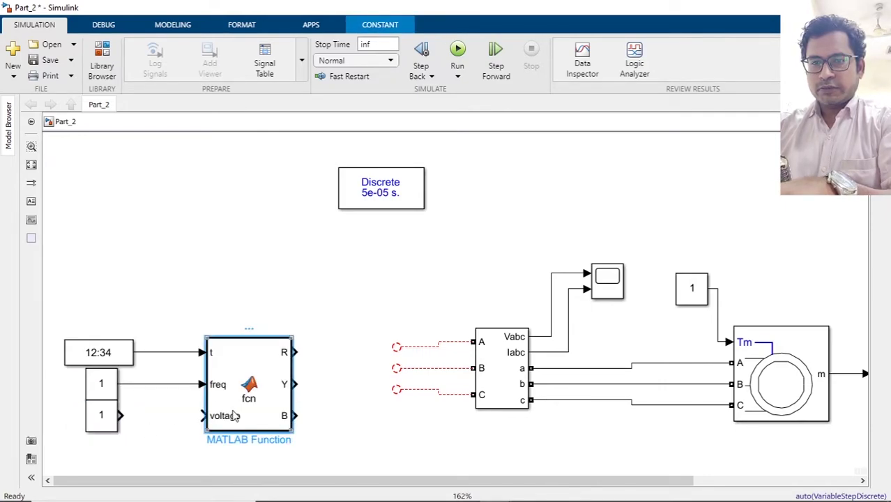
click(101, 426)
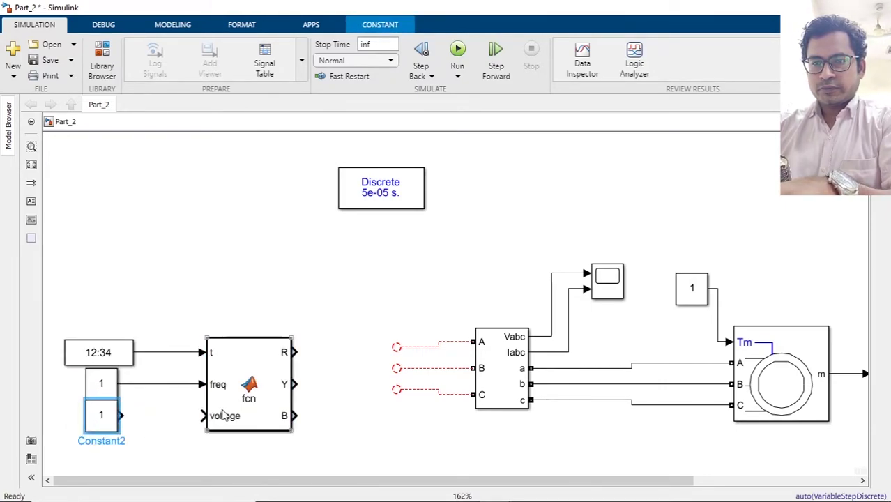
ctrl+click(230, 415)
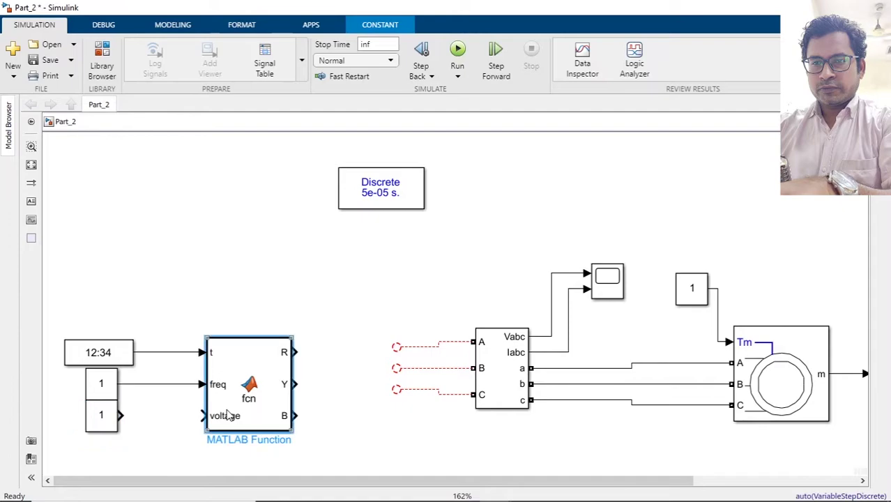
- Set the constants to 60 and 575, then select the three dangling dashed lines
click(101, 386)
click(101, 384)
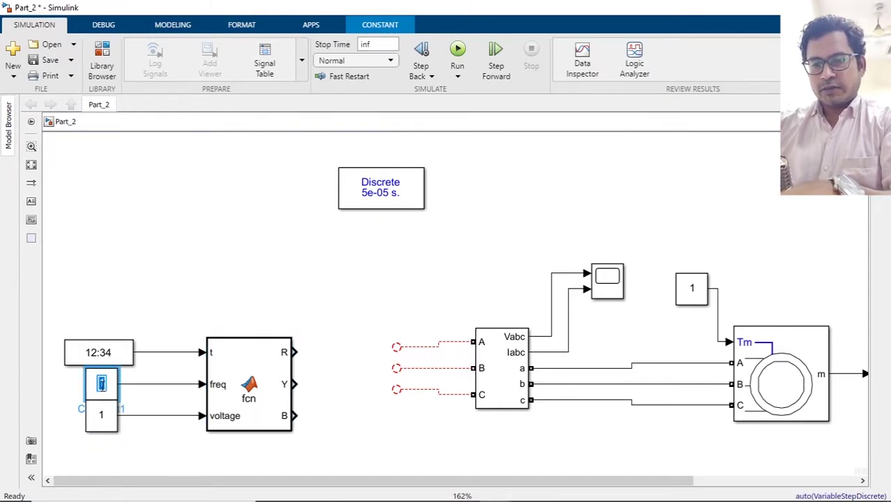
text(60)
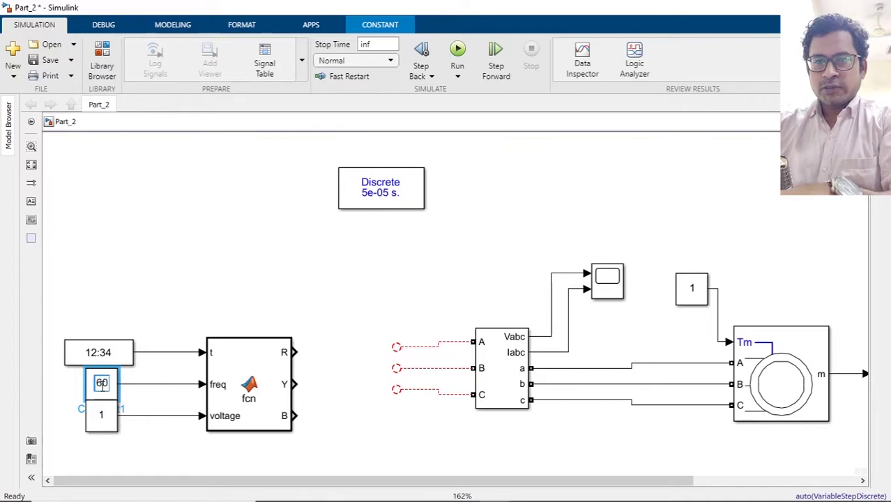
click(101, 417)
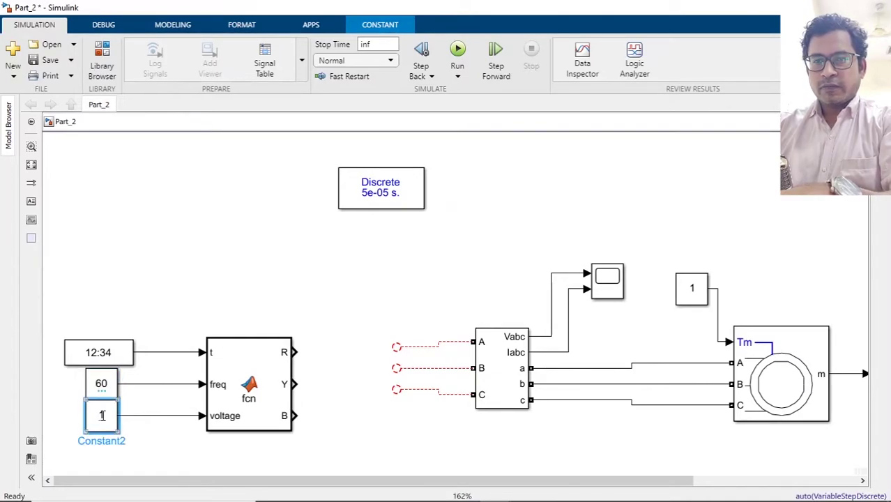
click(102, 415)
text(575)
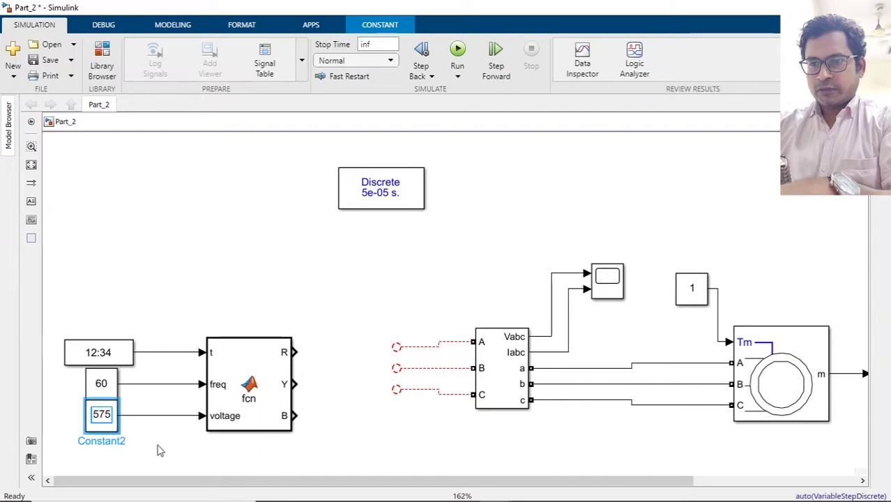
key(Return)
click(159, 451)
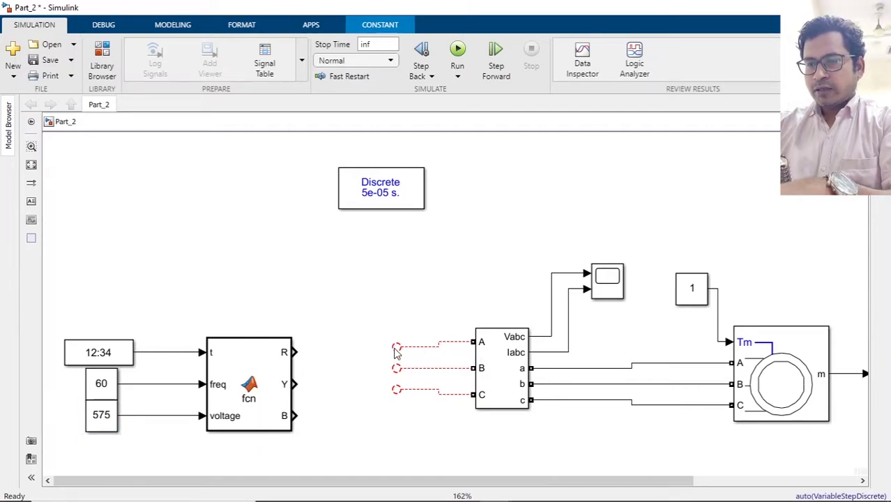
drag(382, 337, 413, 418)
- Delete the dangling lines and attach a rotated Controlled Voltage Source to the R output
key(Delete)
double_click(332, 359)
text(cont)
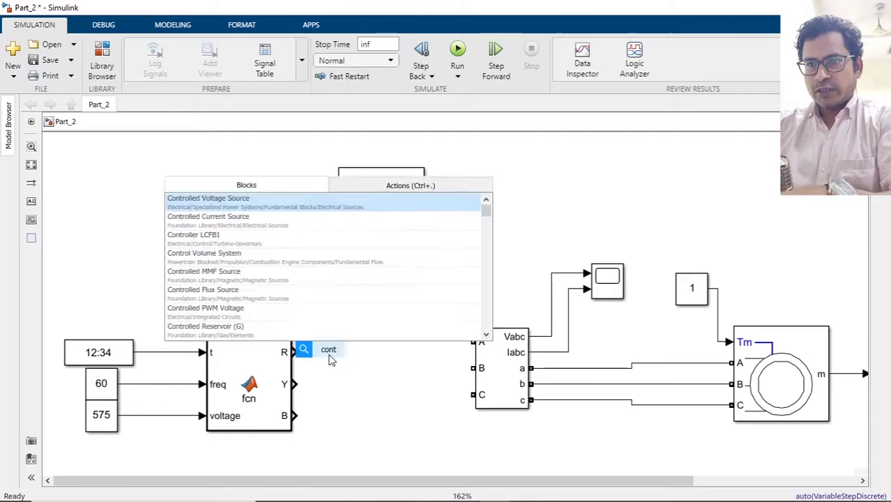
key(Return)
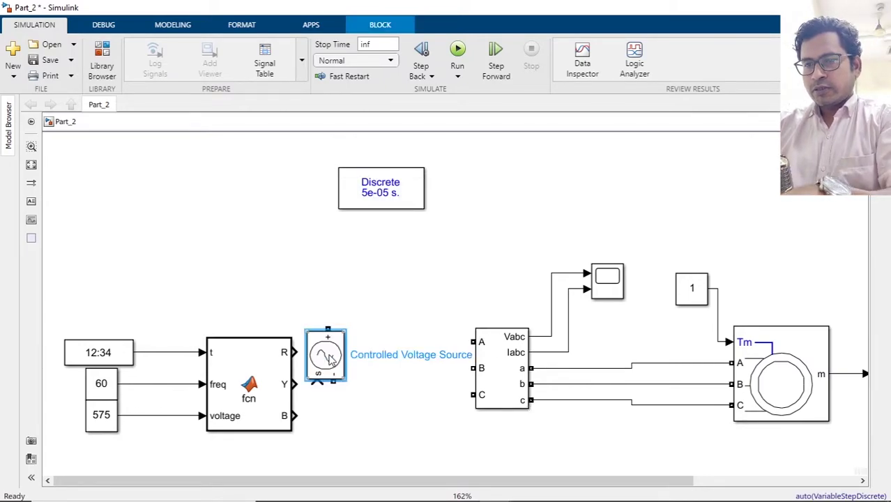
key(ctrl+r)
drag(332, 358, 372, 359)
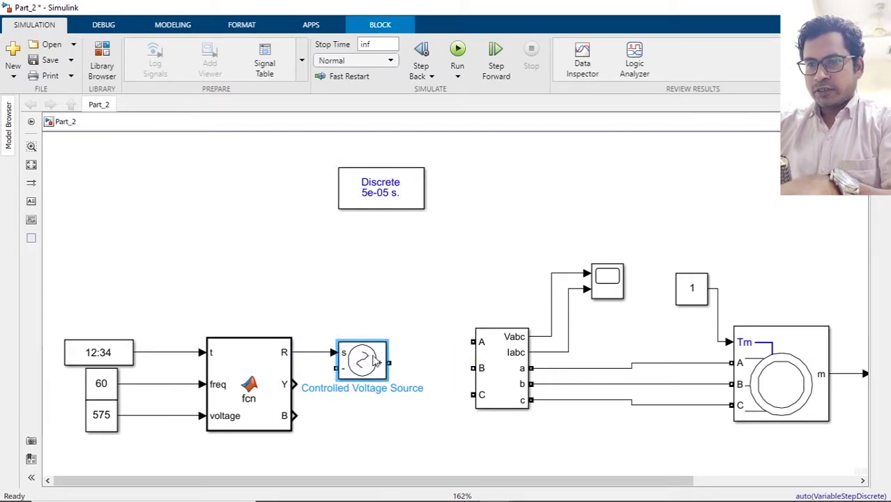
- Copy the voltage source twice and connect the copies to the Y and B outputs
click(362, 398)
click(357, 377)
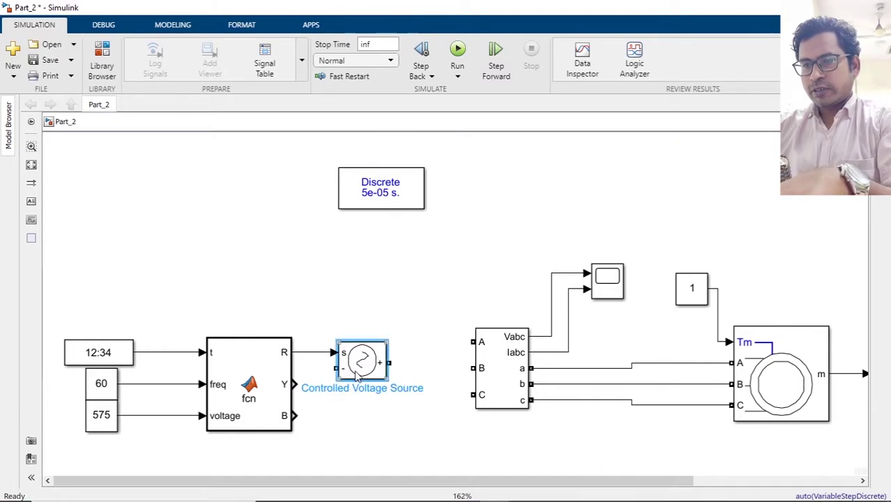
drag(356, 377, 357, 399)
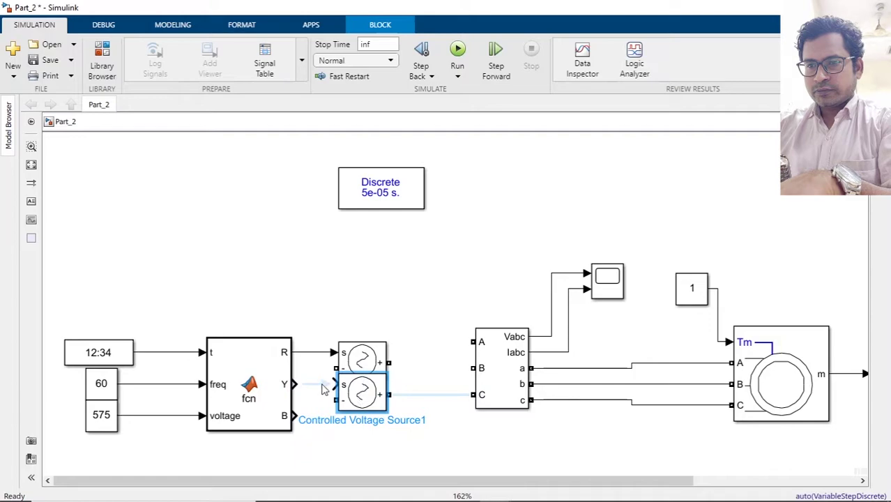
click(322, 385)
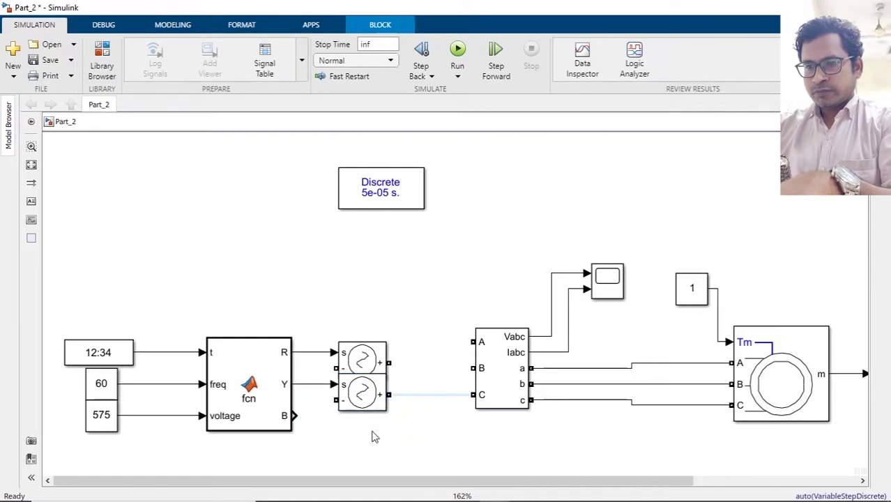
key(ctrl+v)
drag(392, 452, 362, 426)
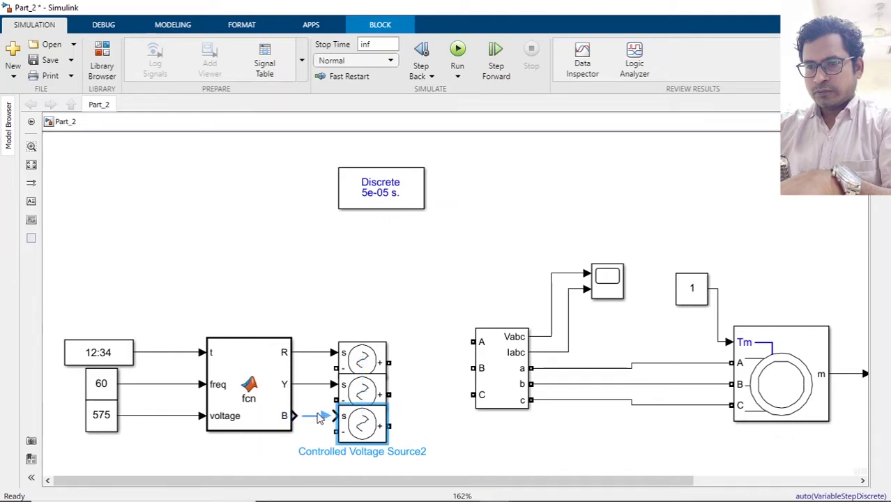
click(408, 440)
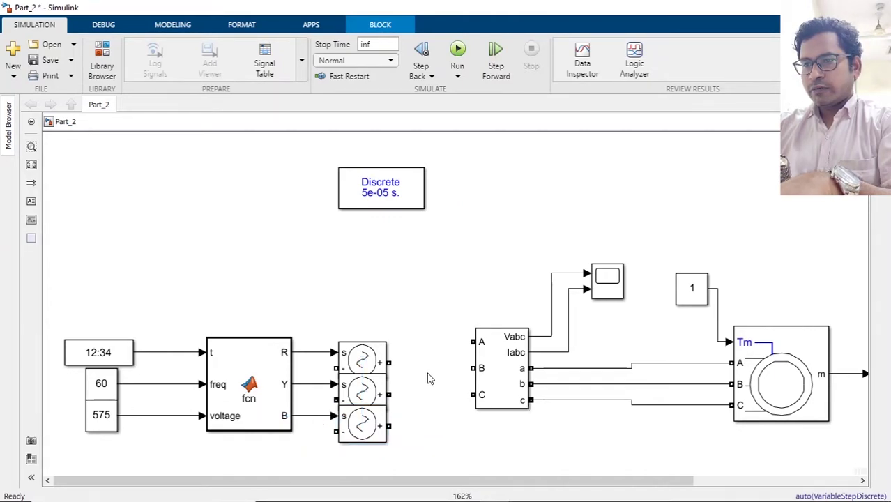
- Wire the top, middle and bottom sources to measurement inputs A, B and C
drag(395, 362, 473, 341)
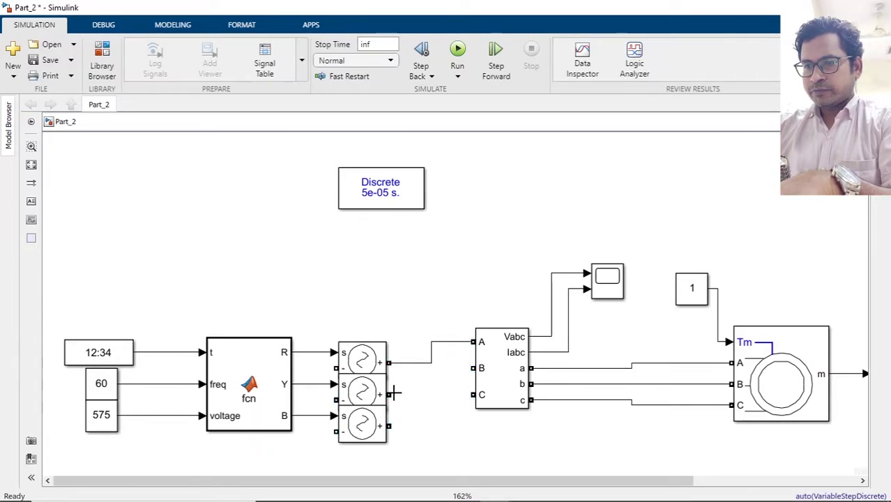
drag(394, 393, 479, 366)
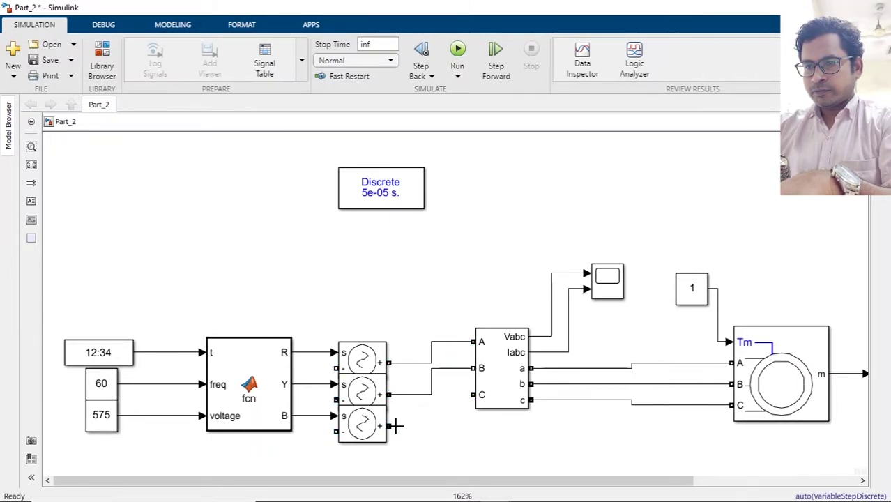
drag(389, 426, 474, 395)
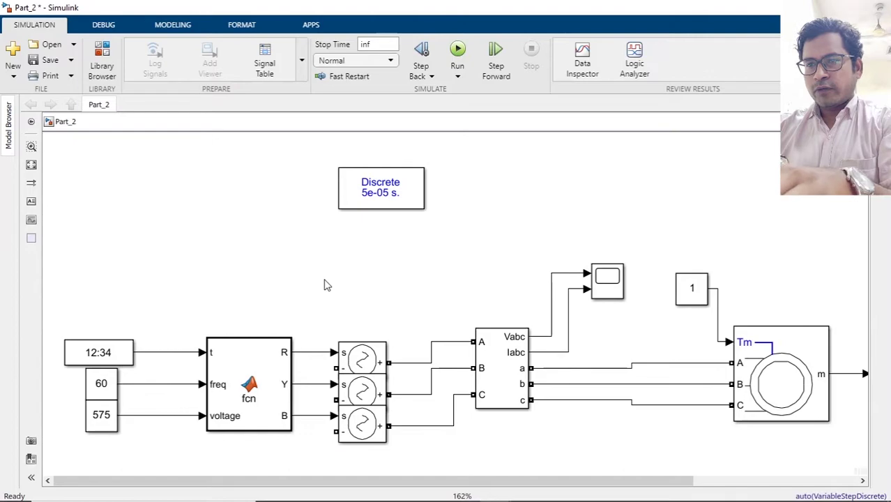
- Add a Mux with 3 inputs and connect the R, Y and B outputs to it
double_click(362, 273)
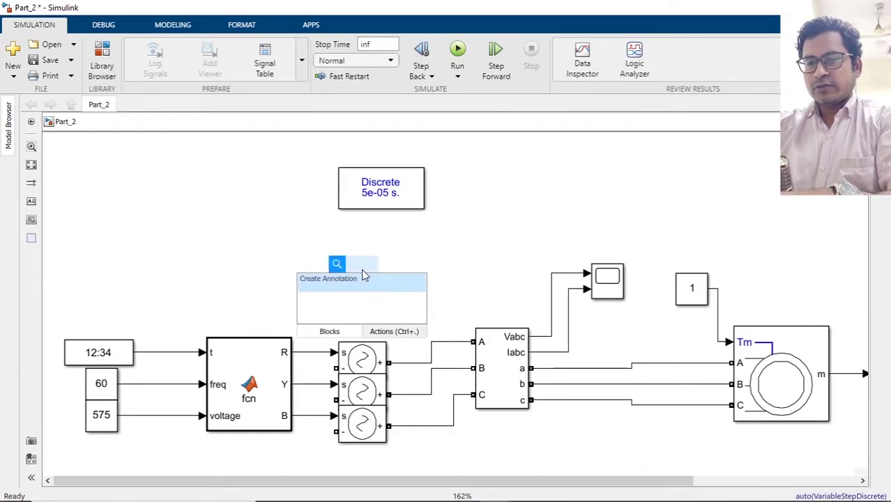
text(mu)
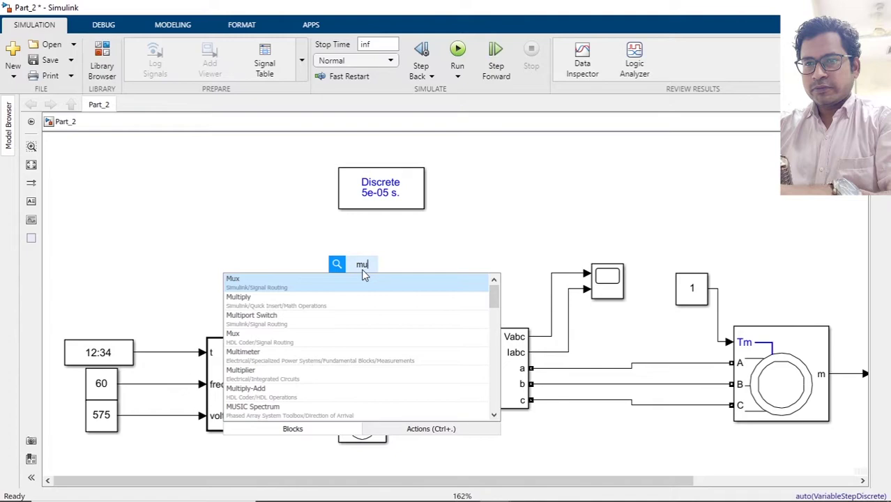
key(Return)
double_click(362, 274)
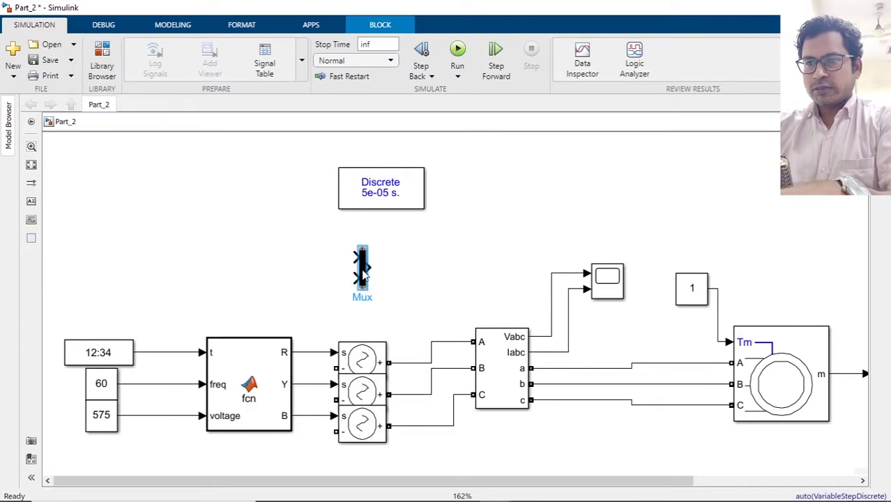
text(3)
key(Return)
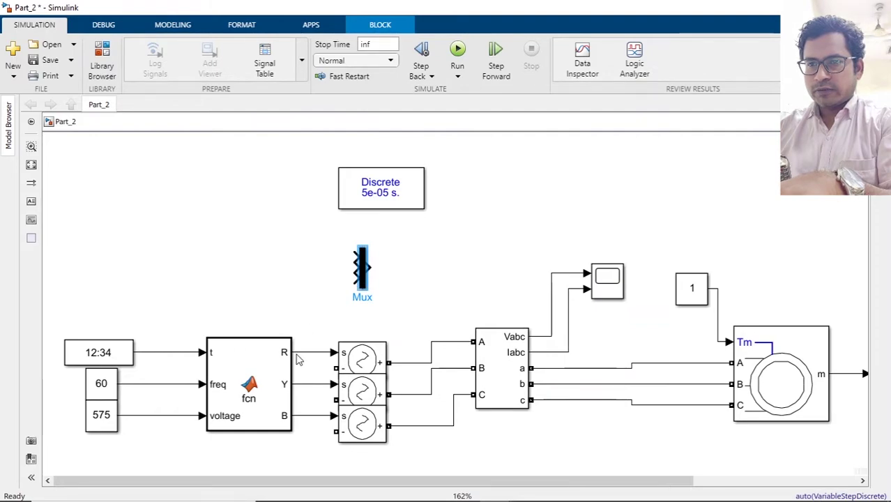
drag(356, 258, 308, 352)
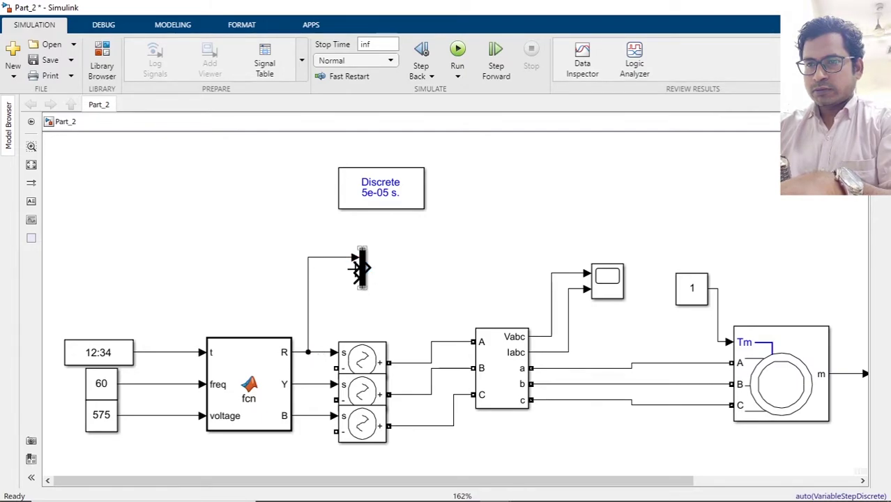
click(357, 268)
drag(357, 267, 312, 383)
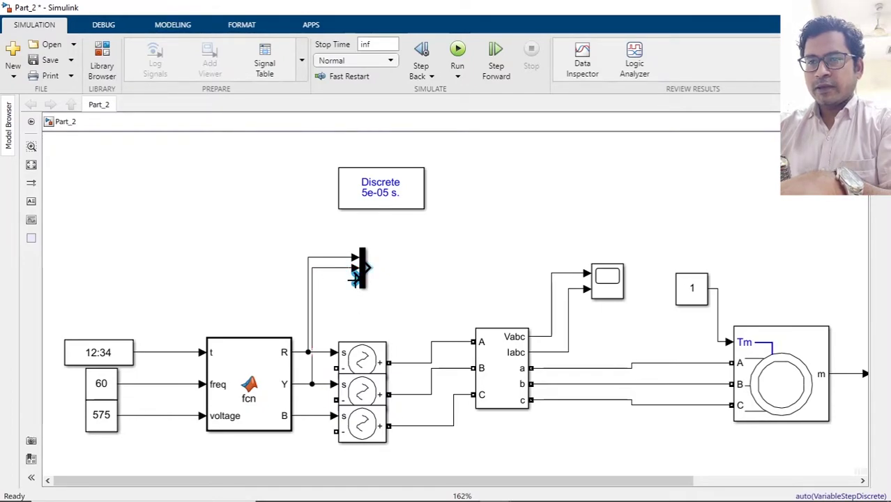
drag(355, 277, 318, 414)
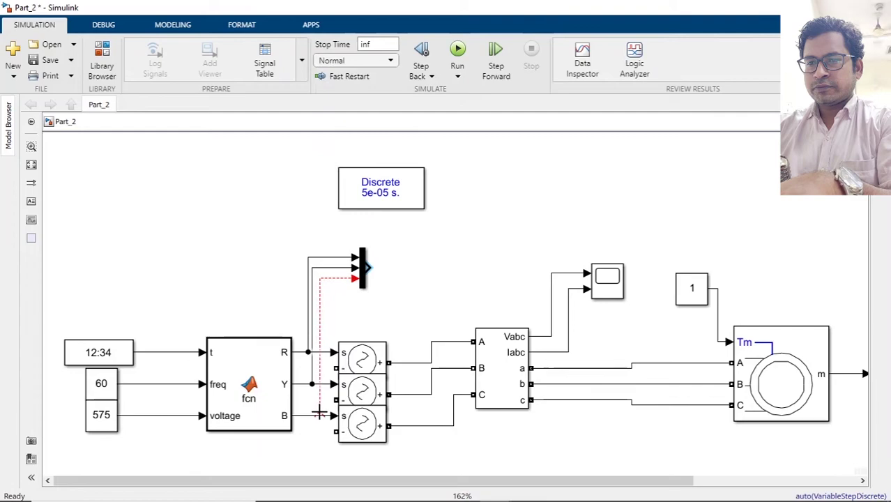
- Add a Scope2 block connected to the Mux output
double_click(399, 264)
text(sc)
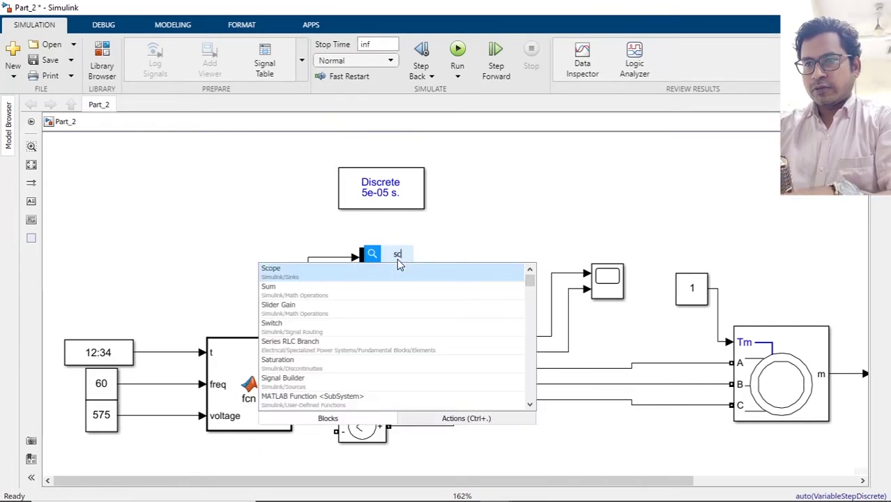
text(ope)
key(Return)
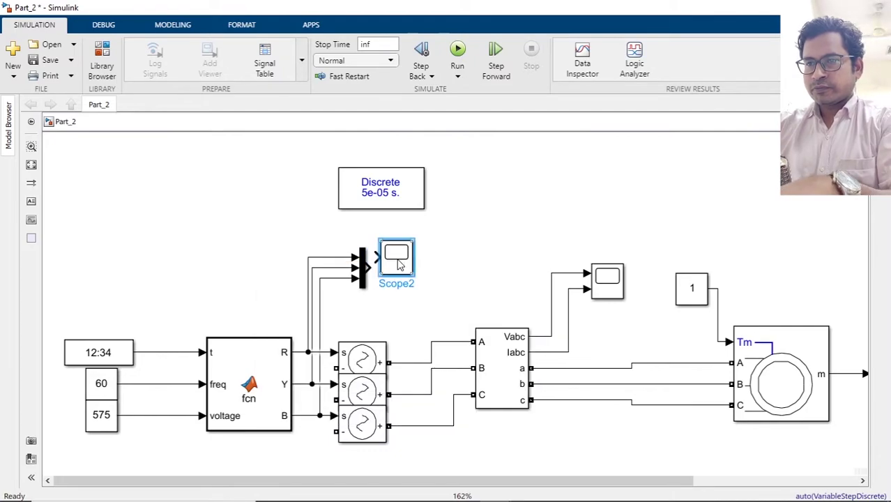
drag(400, 265, 401, 272)
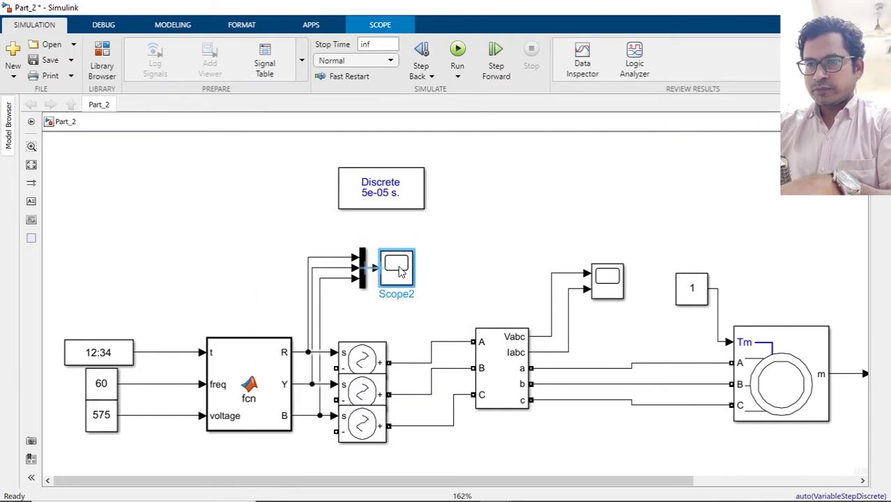
click(477, 248)
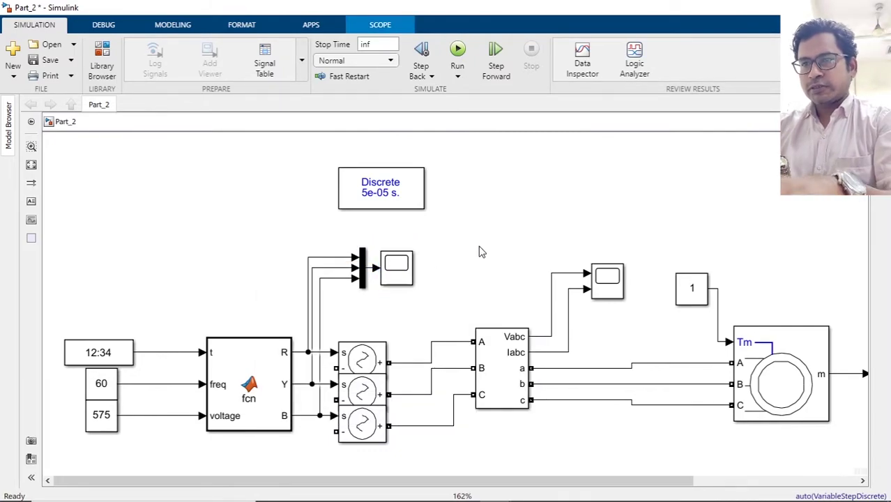
- Attempt a run, then place a Ground block below the voltage sources after the error
click(457, 53)
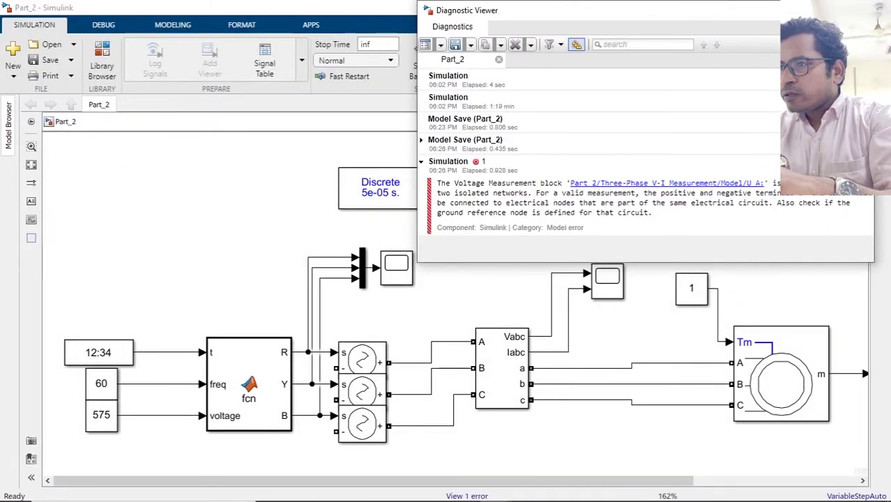
click(423, 431)
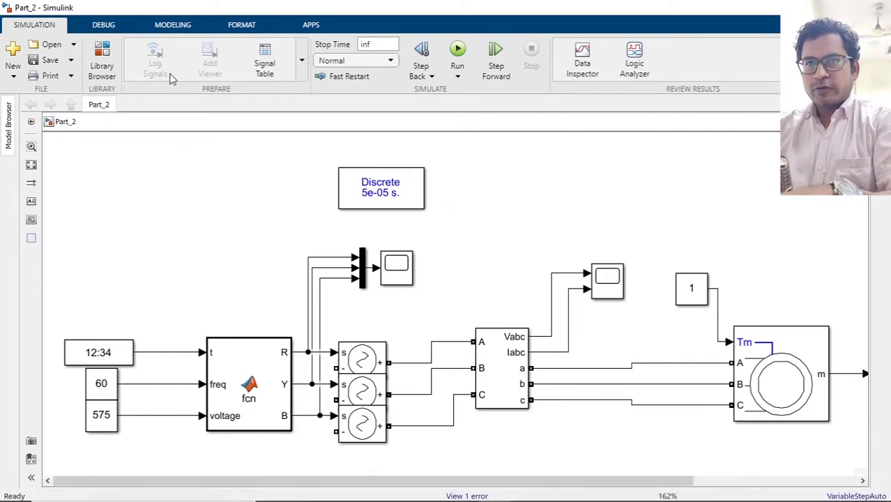
click(102, 62)
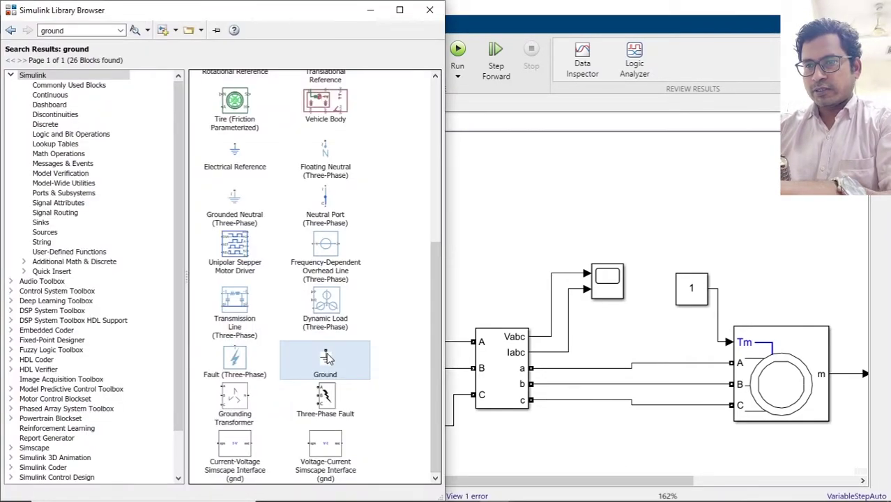
drag(328, 357, 335, 404)
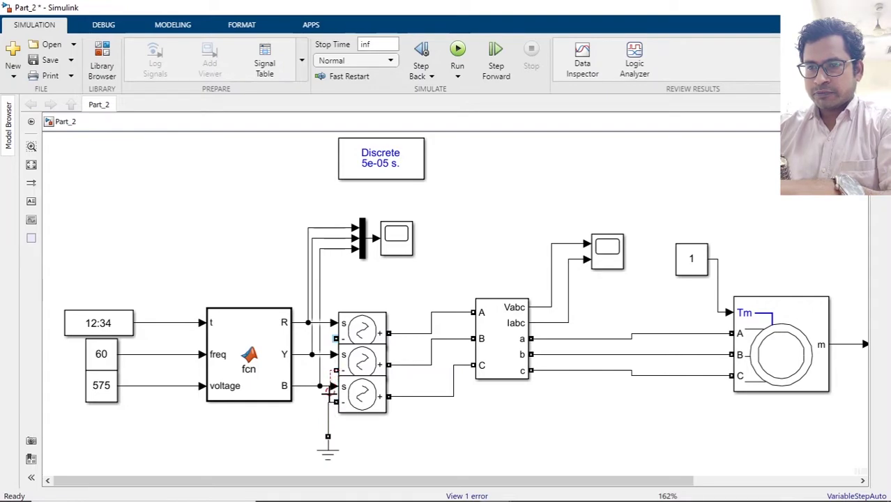
- Wire the sources' minus terminals to the Ground and run the simulation again
drag(328, 402, 328, 416)
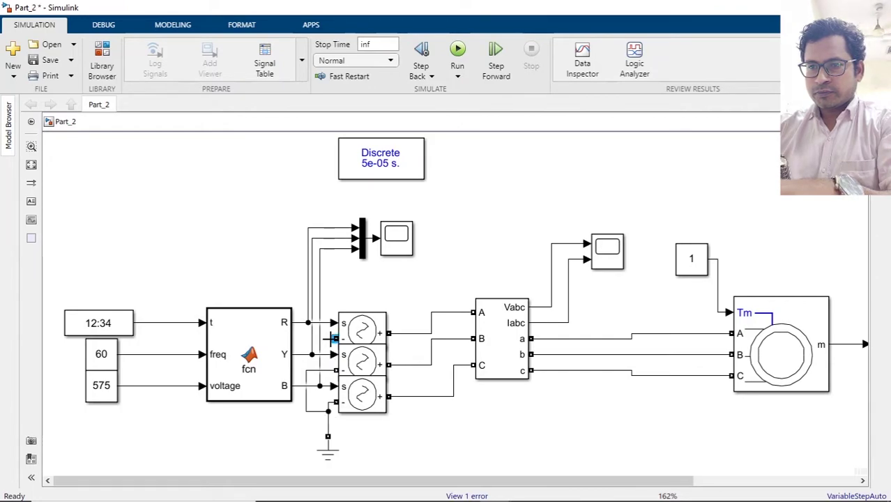
drag(333, 339, 306, 374)
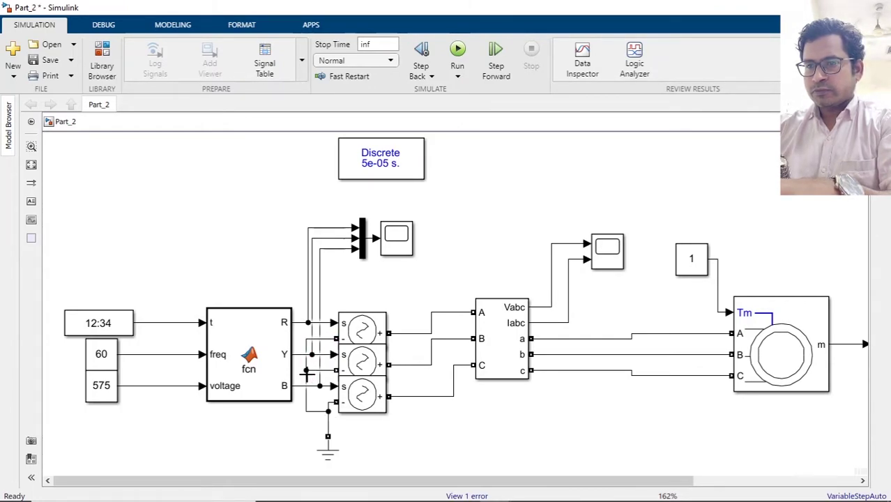
click(457, 53)
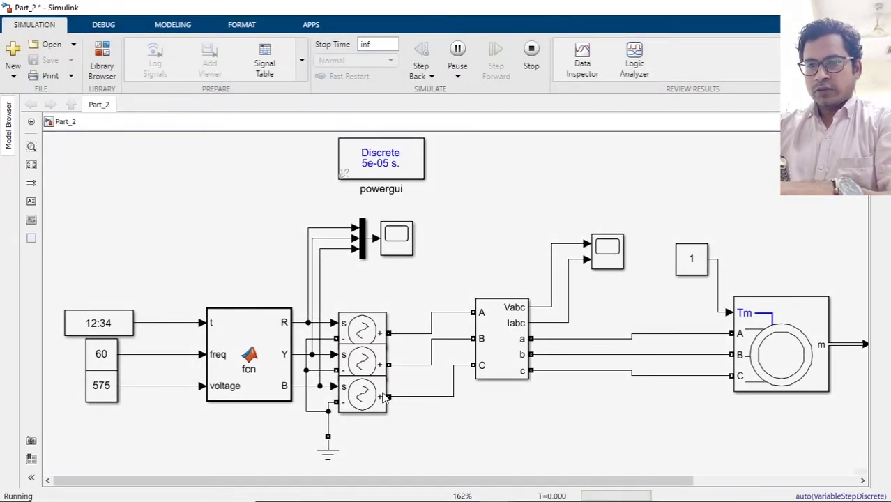
- Rescale the rotor speed scope to see it settle near -1800, then stop the simulation
click(30, 165)
double_click(848, 346)
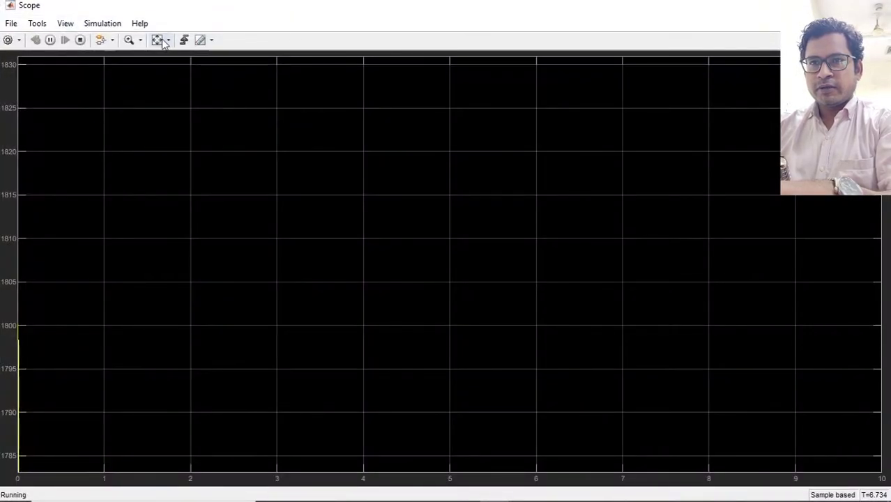
click(158, 40)
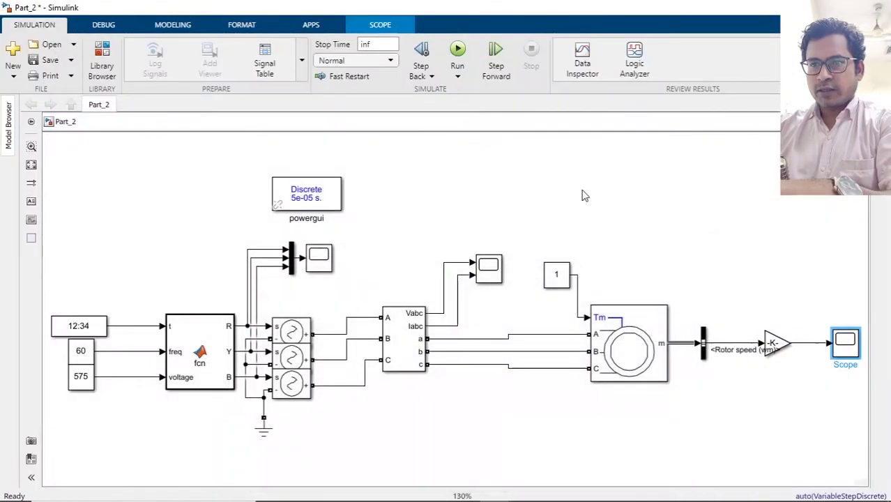
click(880, 6)
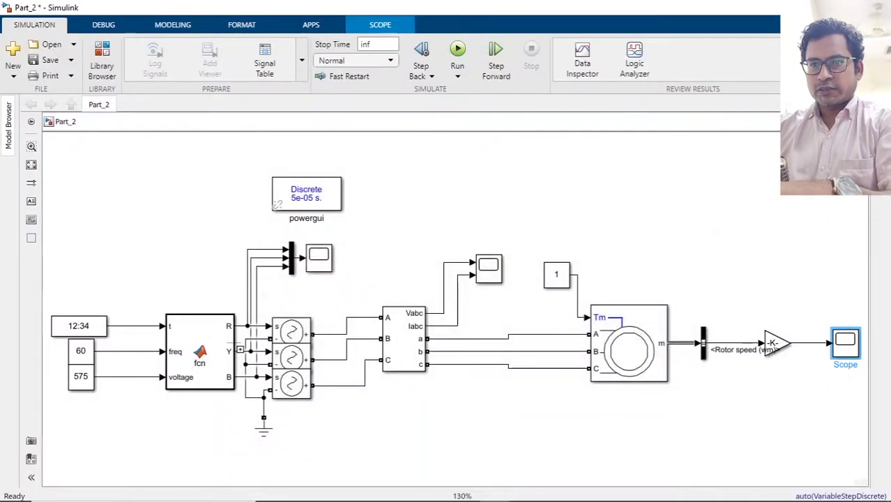
- In the fcn code, swap Y and B on lines 4 and 5 so B takes the +120° phase
double_click(198, 351)
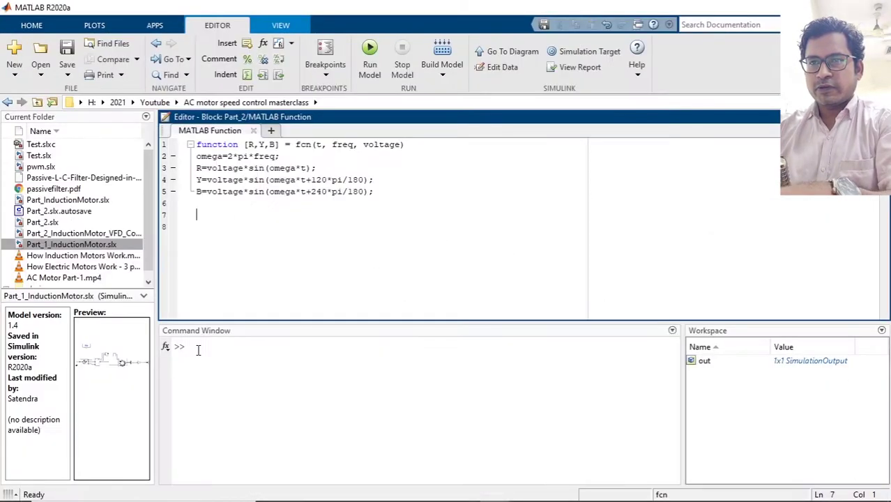
click(203, 179)
key(BackSpace)
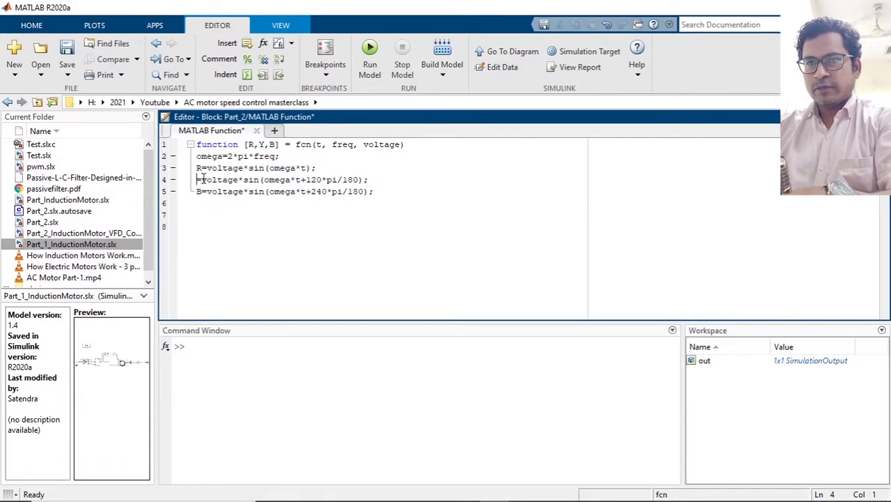
text(Y)
key(Down)
key(BackSpace)
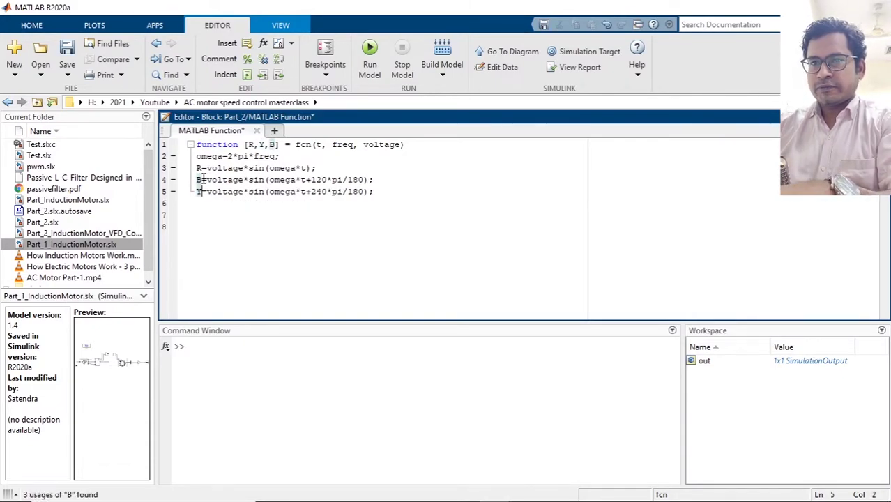
text(Y)
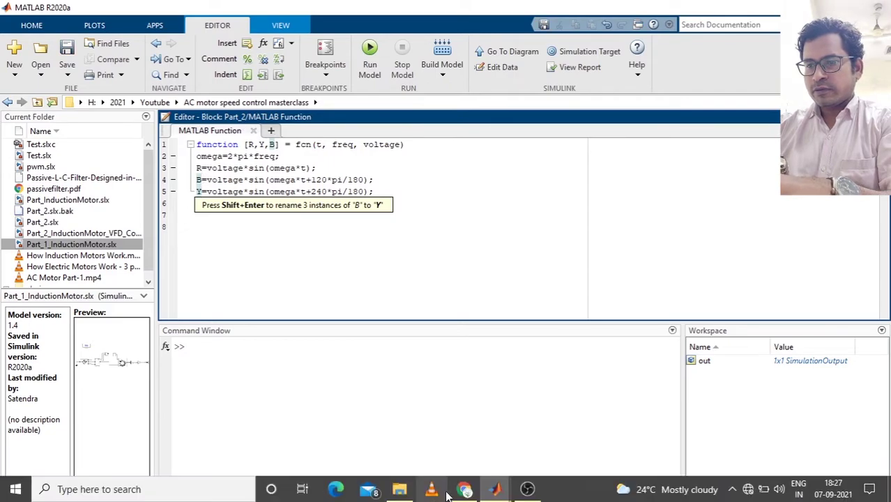
- Save the edited function code and return to the Part_2 model window
key(ctrl+s)
mouse_move(495, 492)
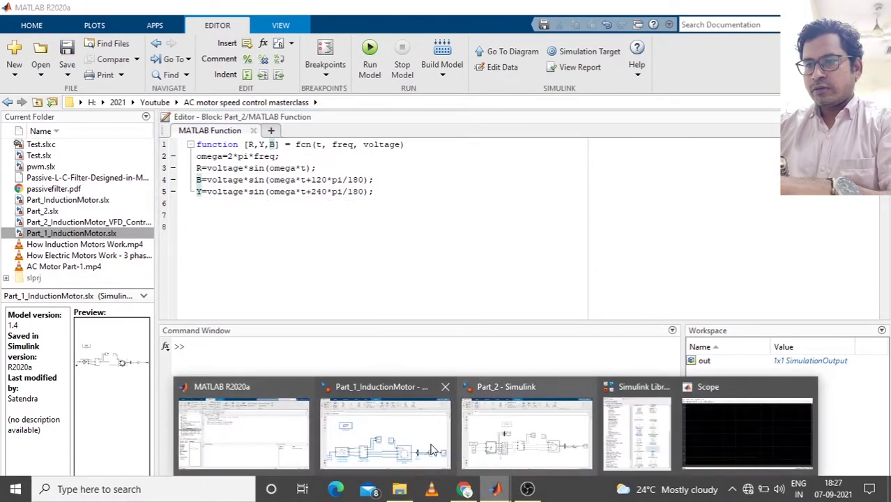
click(538, 425)
click(464, 53)
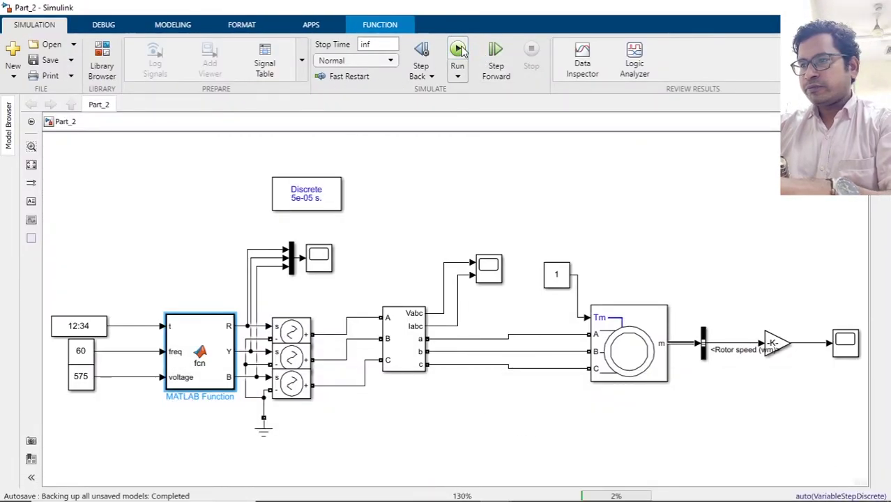
click(846, 341)
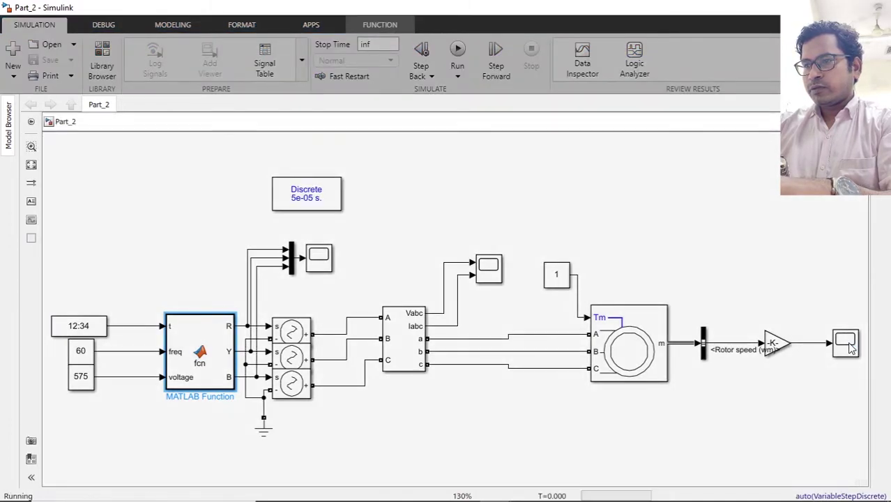
double_click(849, 345)
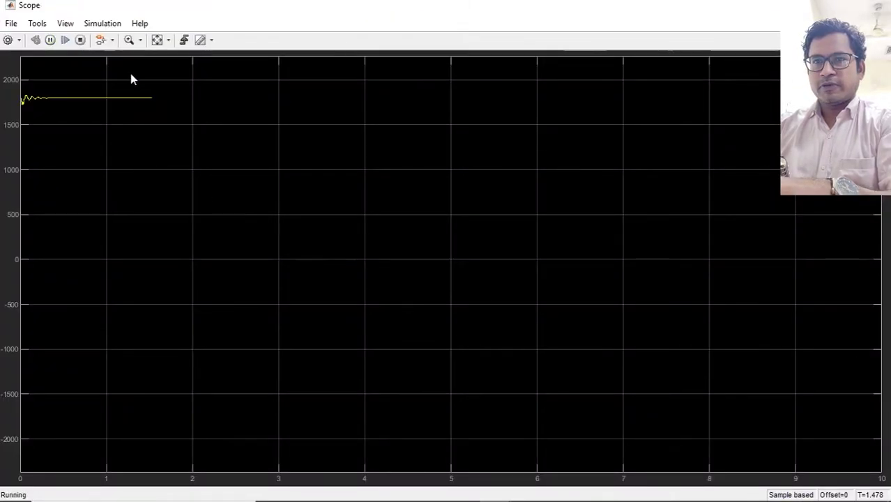
click(156, 40)
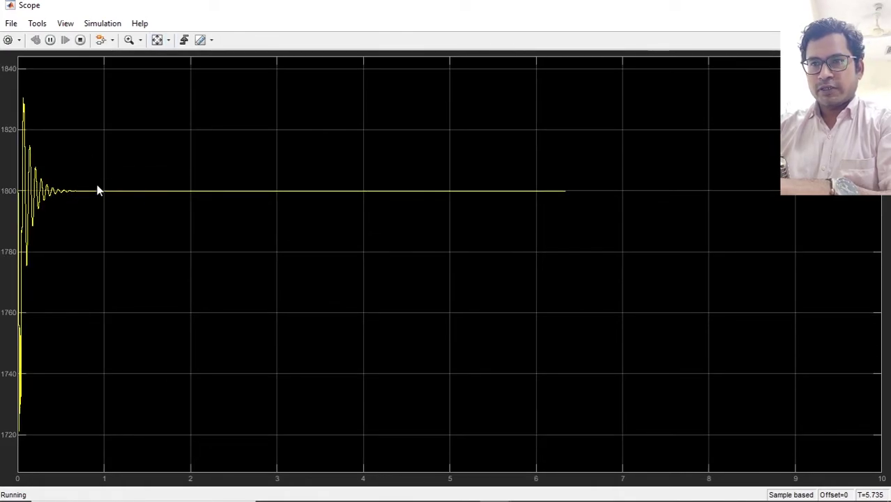
click(80, 39)
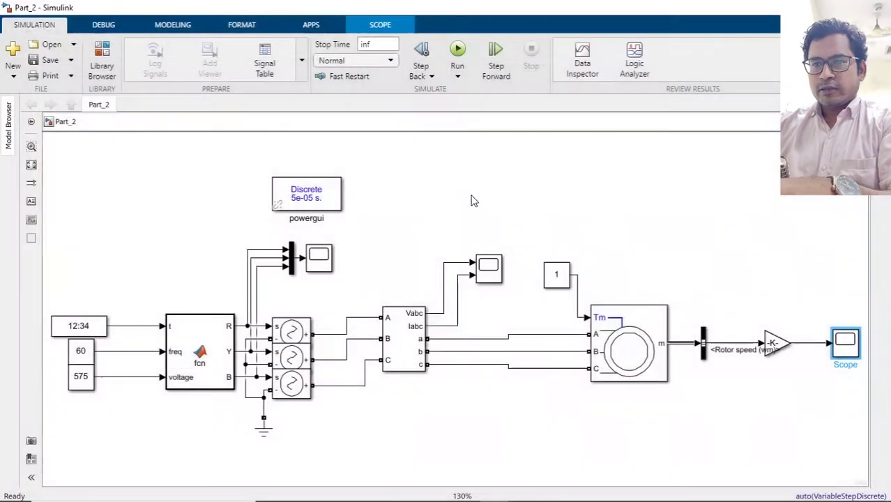
- Remove the old wiring from the 60 and 575 constants and fit the diagram in view
click(204, 292)
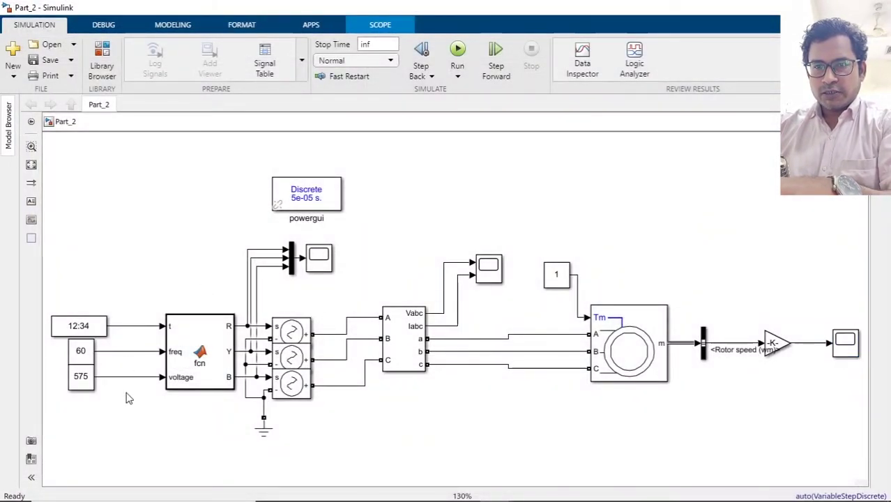
drag(127, 398, 114, 345)
key(Delete)
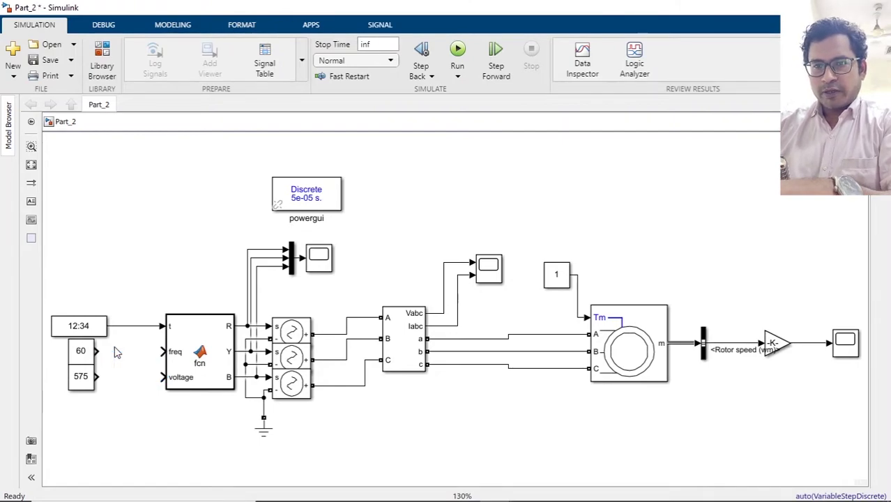
drag(104, 410, 73, 359)
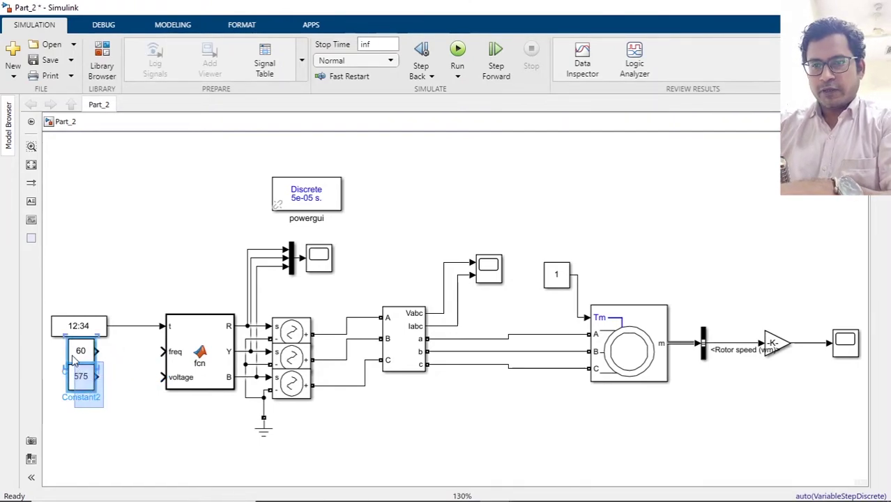
key(Delete)
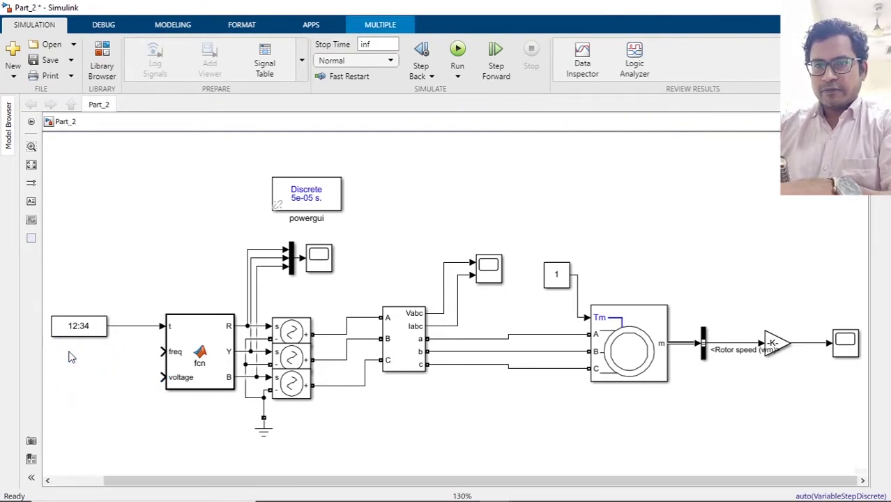
click(31, 165)
click(140, 397)
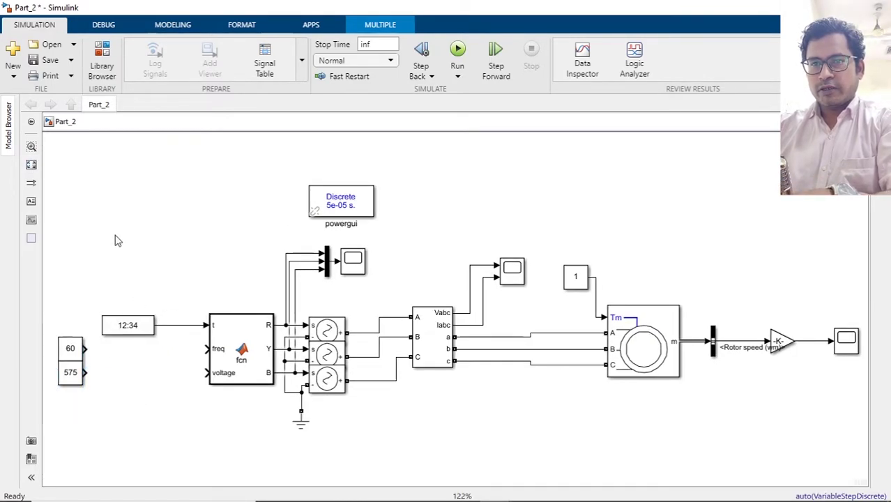
- Add a Slider Gain block below the 12:34 clock block
double_click(115, 234)
text(sli)
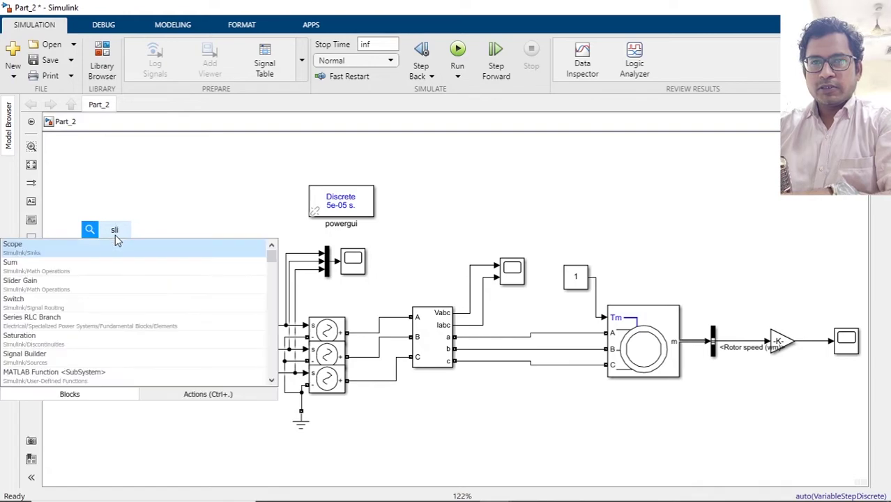
key(Return)
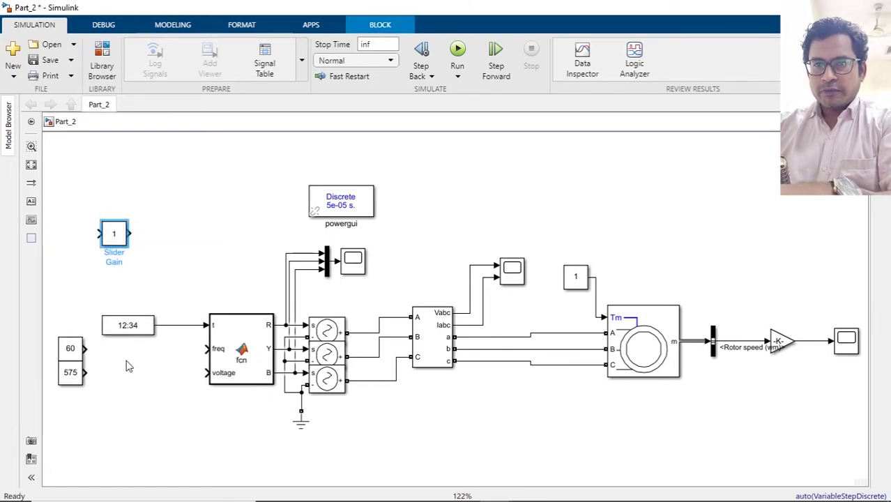
drag(115, 237, 143, 364)
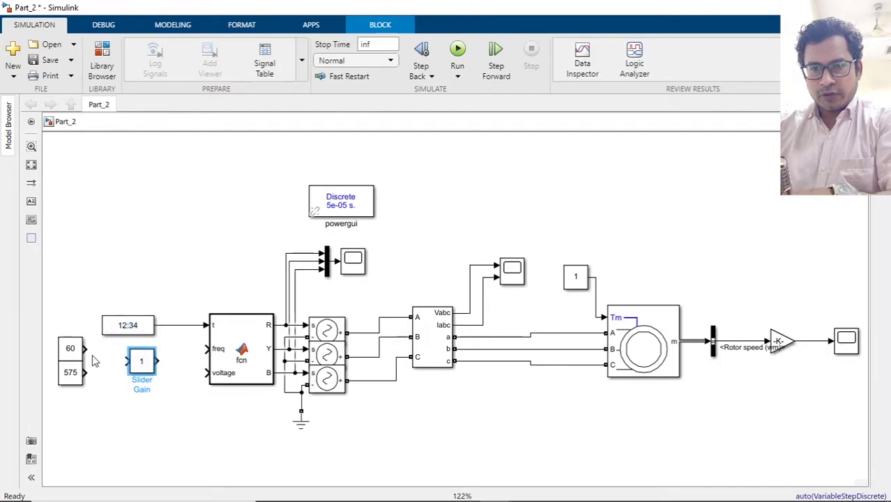
- Insert a Mux beside the 575 constant and connect its output to the Slider Gain
double_click(113, 392)
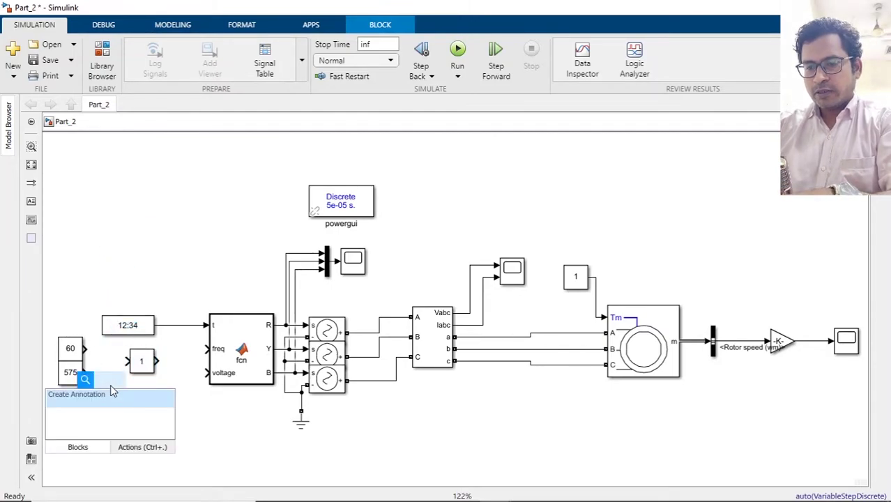
text(mux)
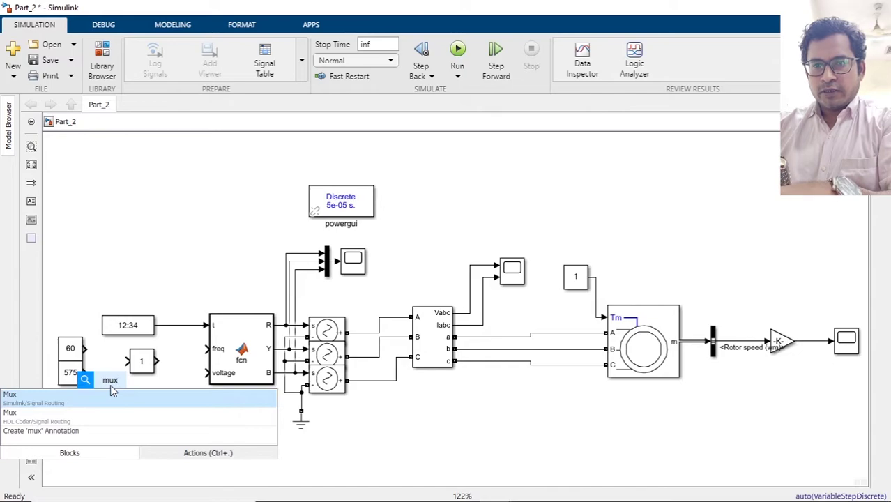
key(Return)
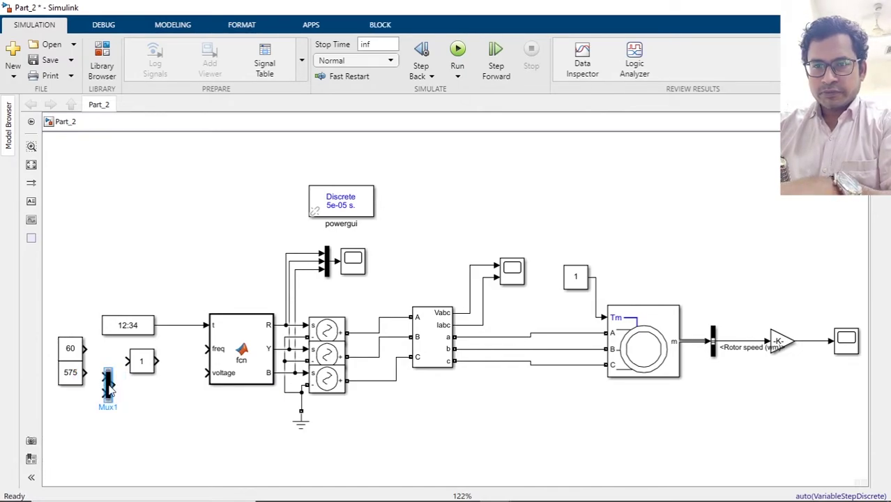
drag(111, 391, 128, 363)
click(142, 363)
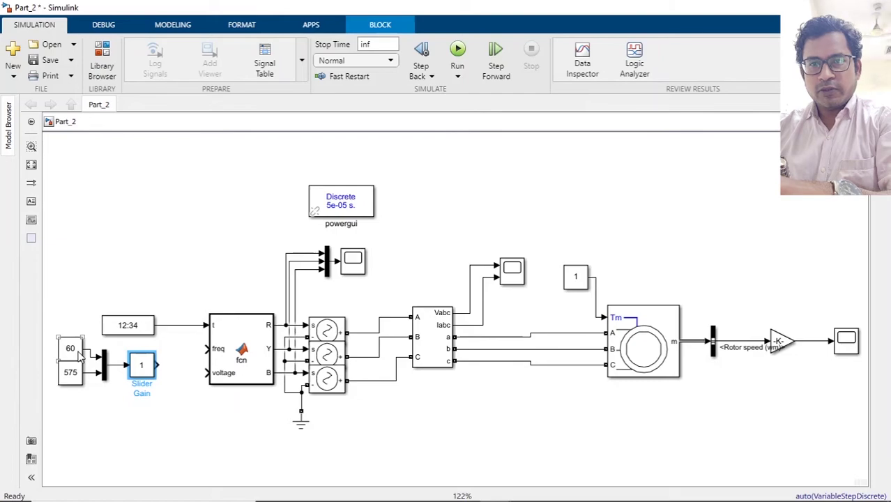
- Add a Demux left of fcn, wire its outputs to freq and voltage, and save the model
double_click(103, 416)
text(d)
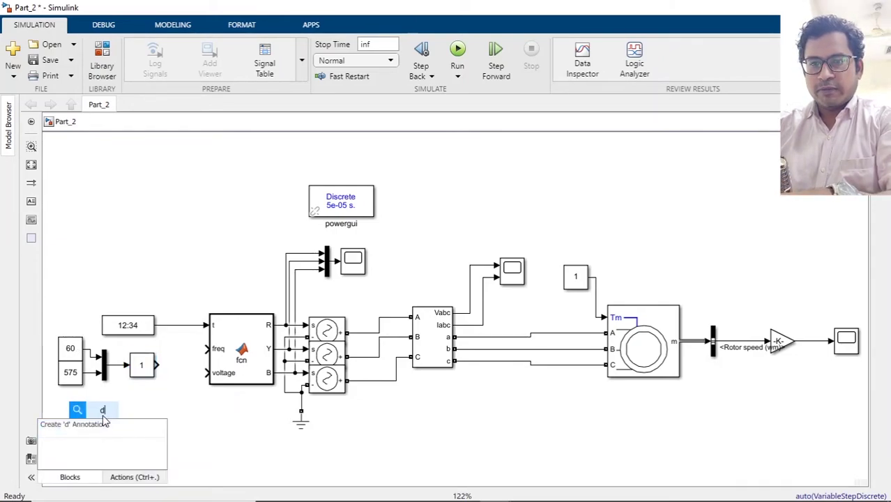
text(e)
key(Down)
key(Return)
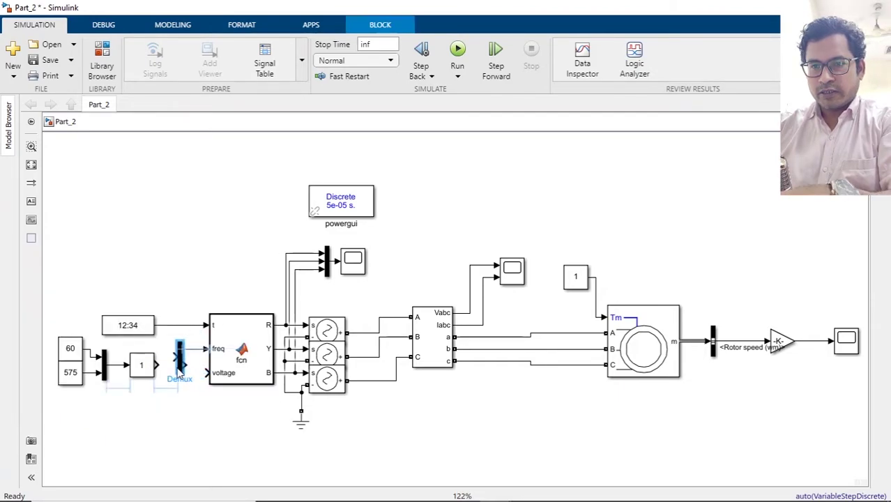
ctrl+click(240, 365)
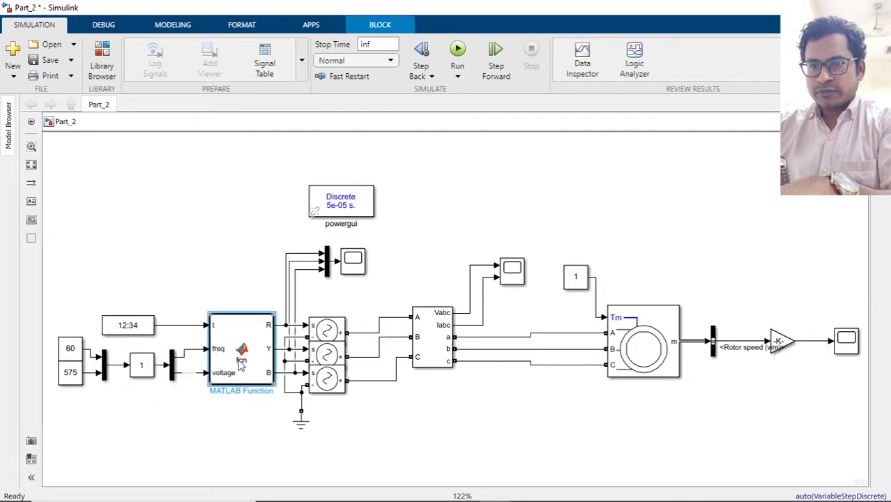
click(180, 447)
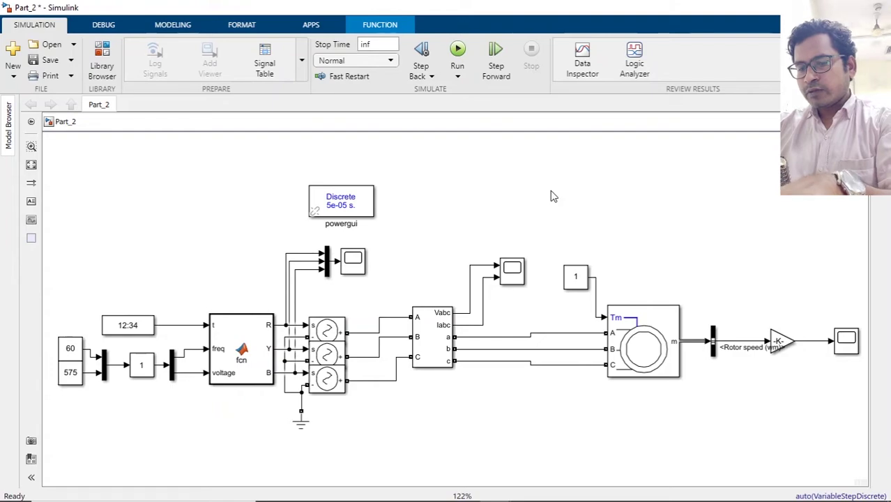
key(ctrl+s)
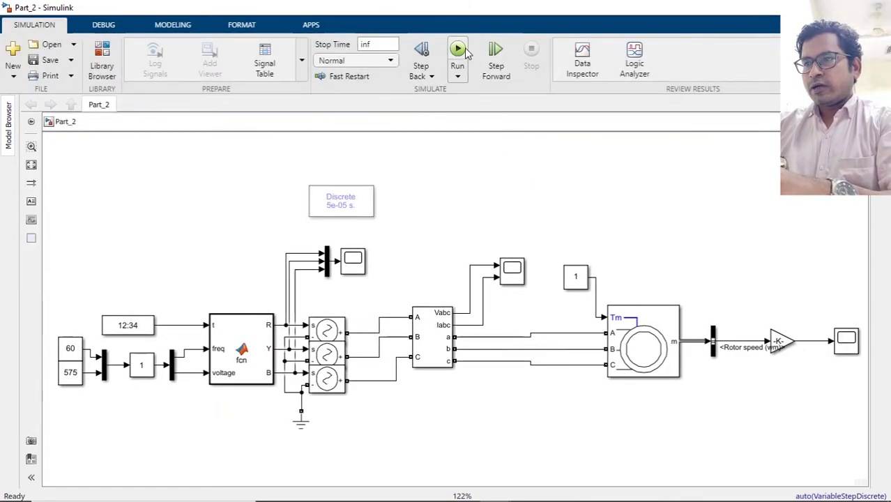
- Run Part_2 and show the rotor speed scope at 1800 on the right, model on the left
click(457, 52)
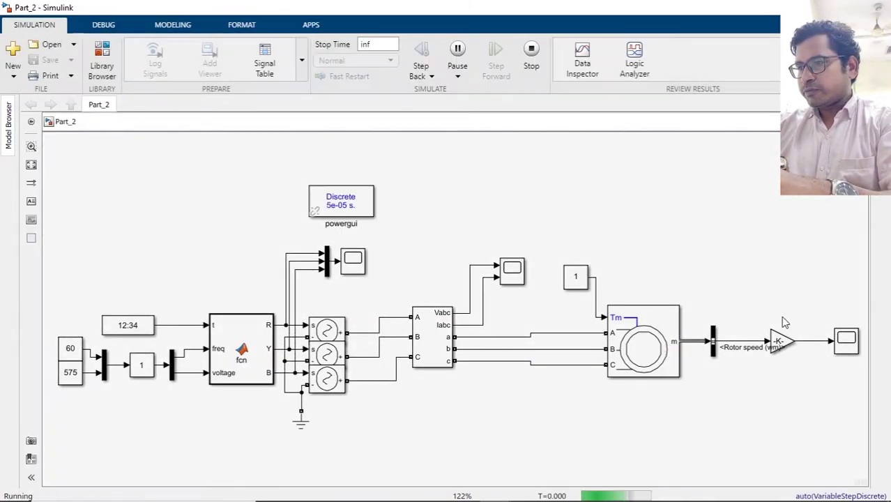
double_click(850, 342)
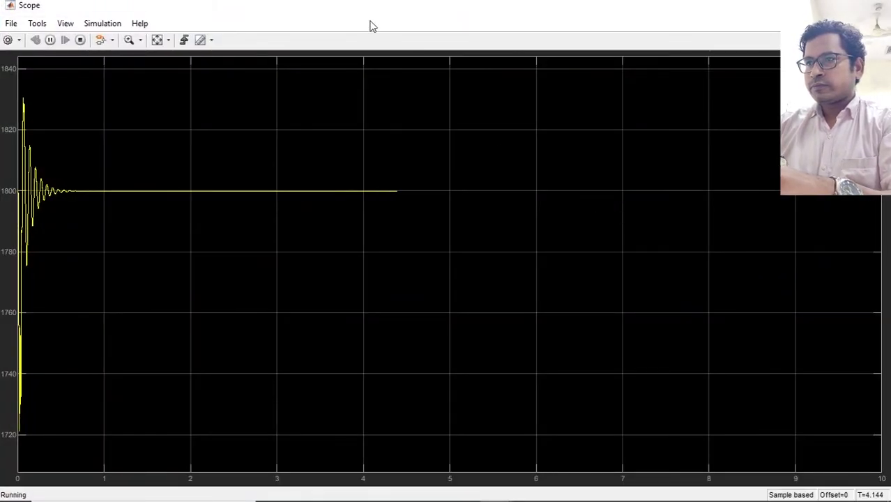
drag(553, 12, 889, 140)
click(131, 145)
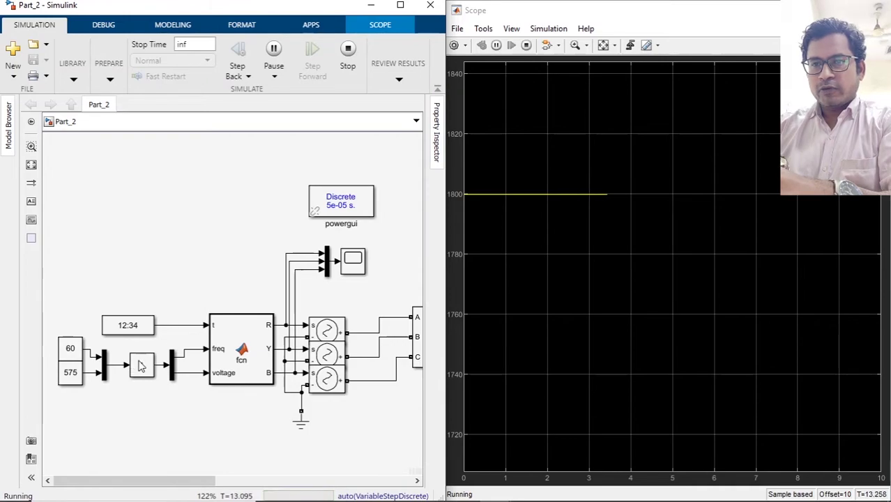
- Move the Slider Gain through 0.52 and 0.34, then raise it to 0.74, settling speed near 1330
double_click(142, 364)
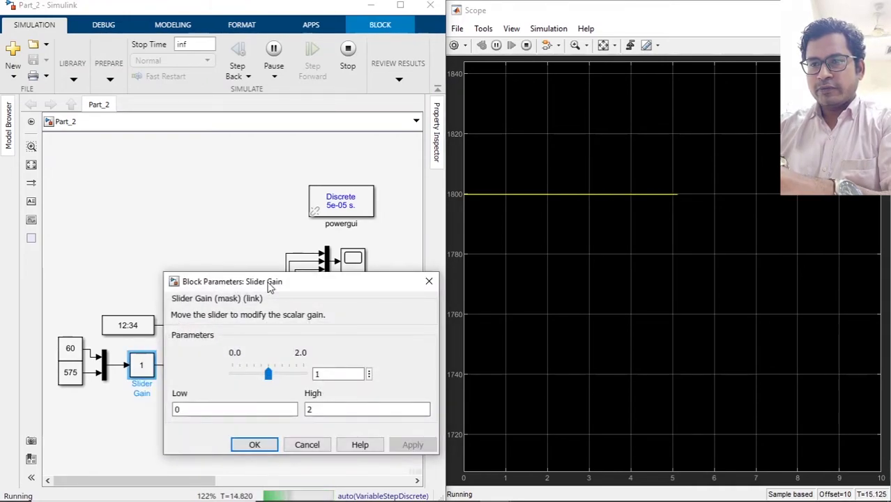
drag(271, 287, 167, 193)
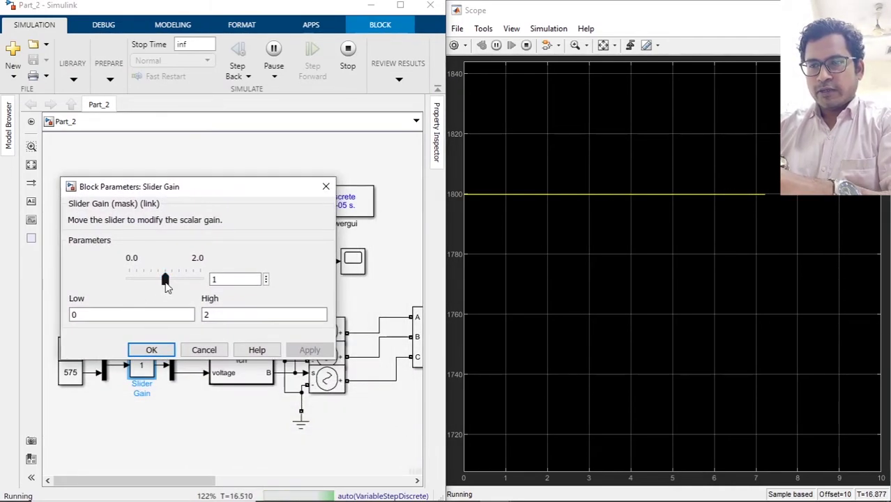
drag(165, 281, 148, 284)
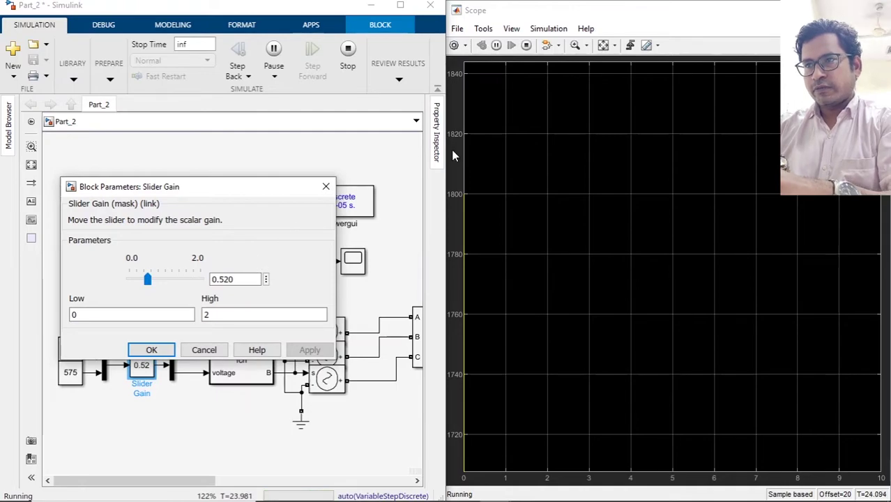
click(604, 45)
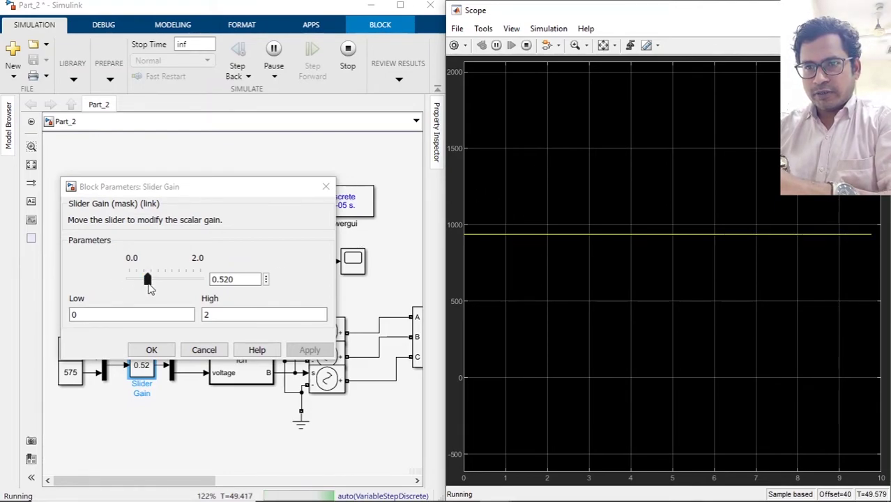
drag(149, 282, 142, 281)
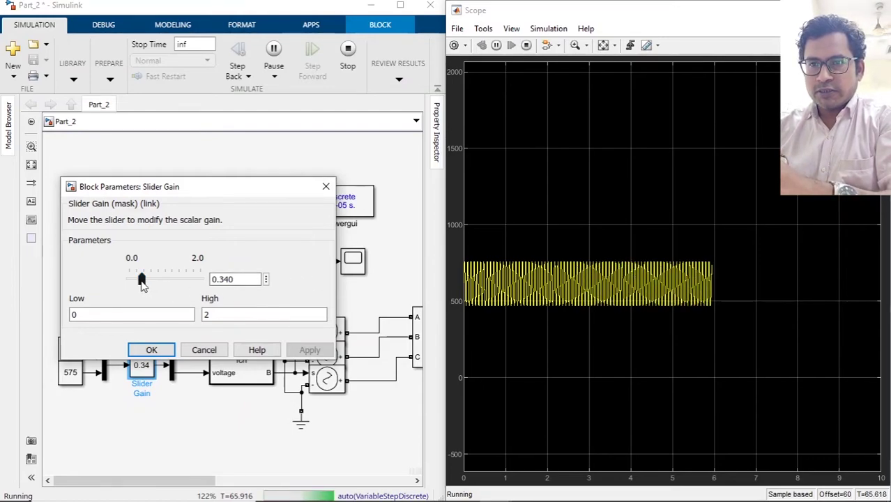
mouse_move(141, 282)
mouse_down()
mouse_move(159, 286)
mouse_move(154, 279)
mouse_up()
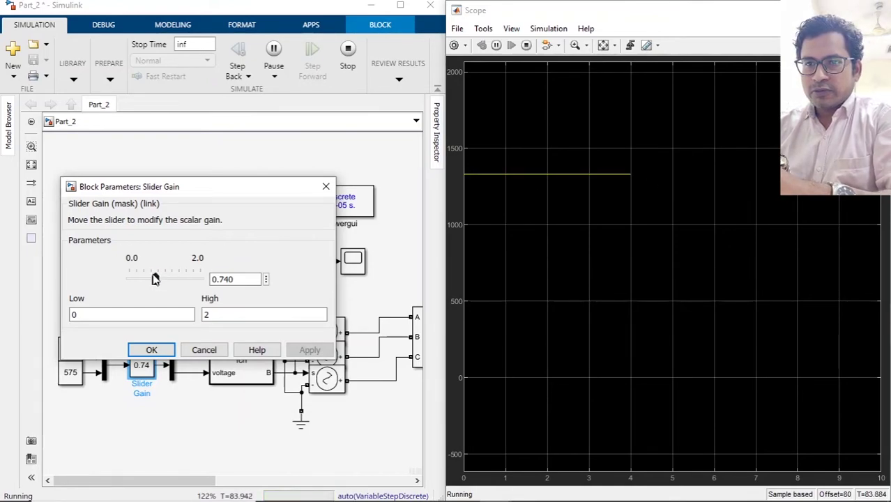
mouse_move(156, 279)
mouse_down()
mouse_move(136, 280)
mouse_move(156, 279)
mouse_up()
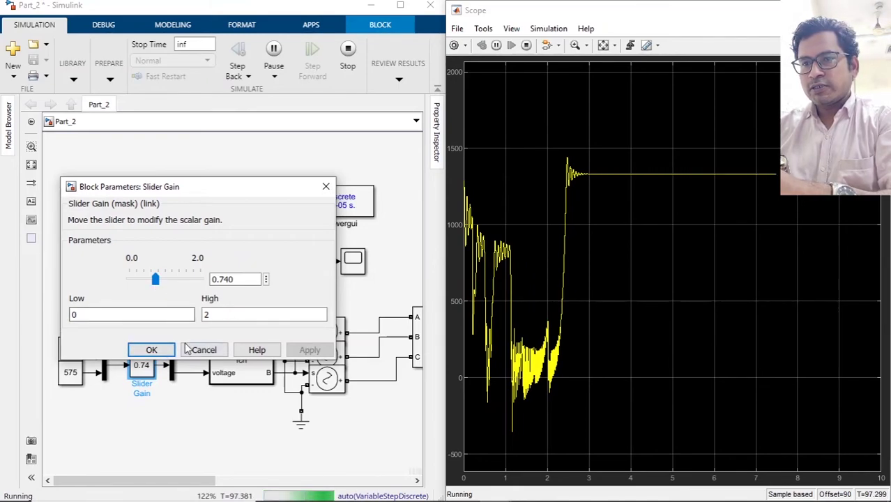
- Stop the run and rescale the scope to show the full 100-second speed history
click(526, 45)
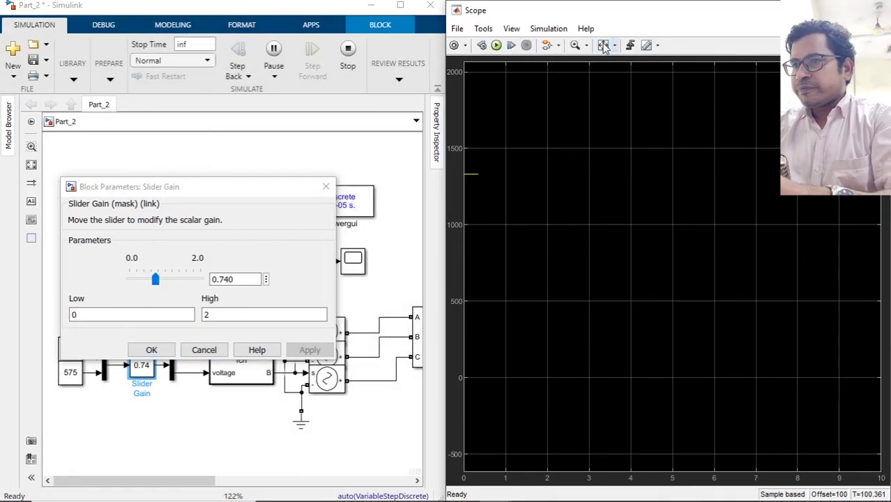
click(603, 46)
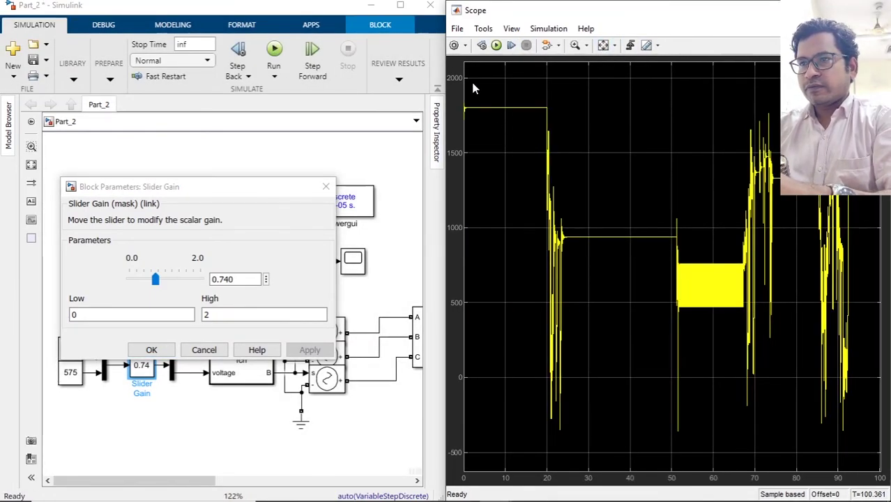